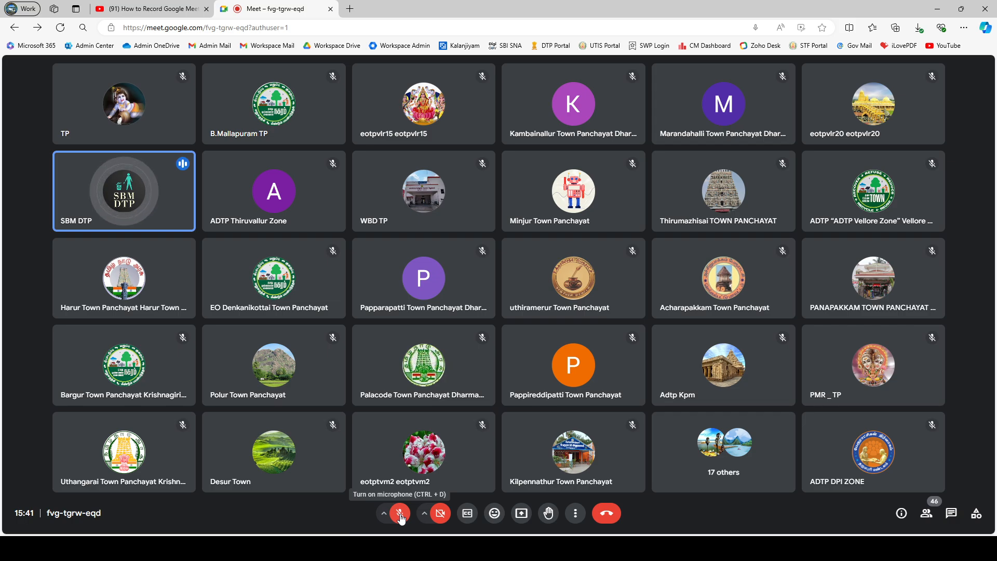
Step: Unmute the microphone briefly, mute it again, and display the meeting in full screen
{"action": "left_click", "coordinate": [400, 514]}
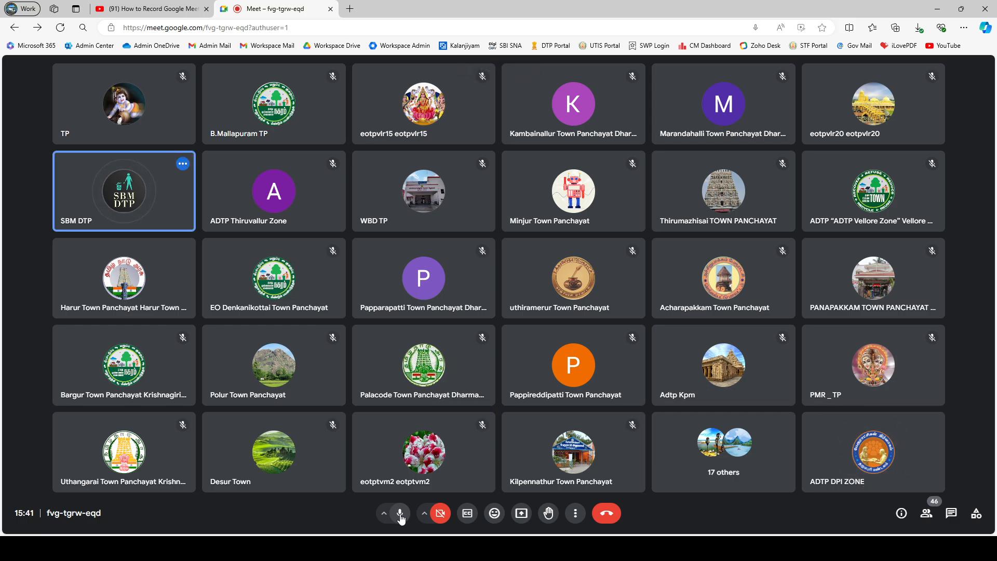
{"action": "left_click", "coordinate": [400, 514]}
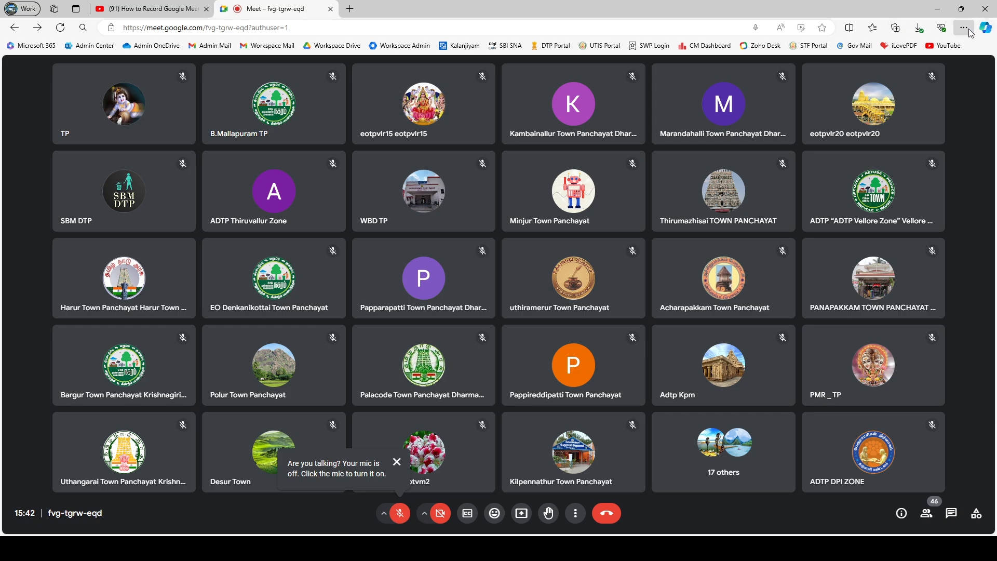
{"action": "key", "text": "F11"}
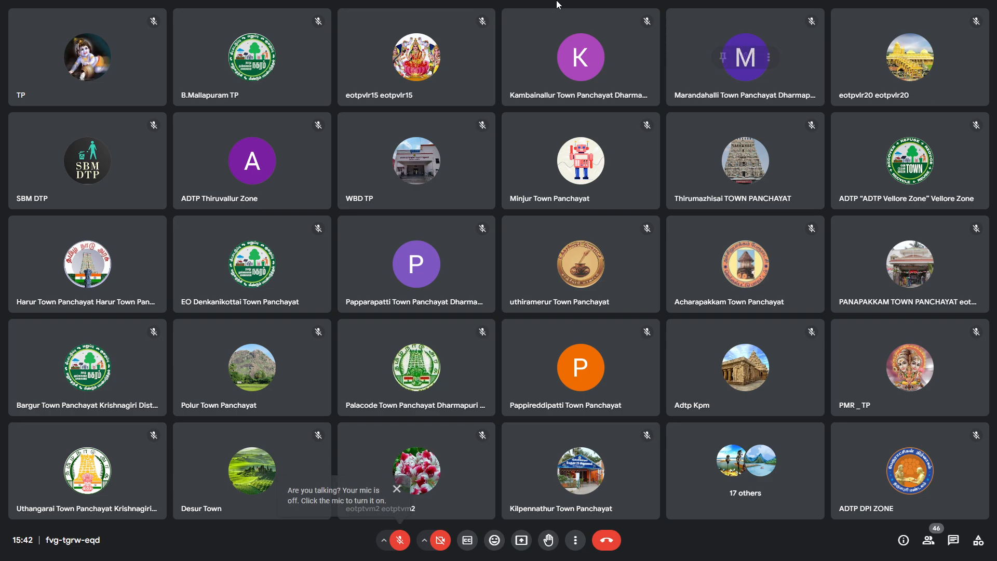
{"action": "mouse_move", "coordinate": [555, 5]}
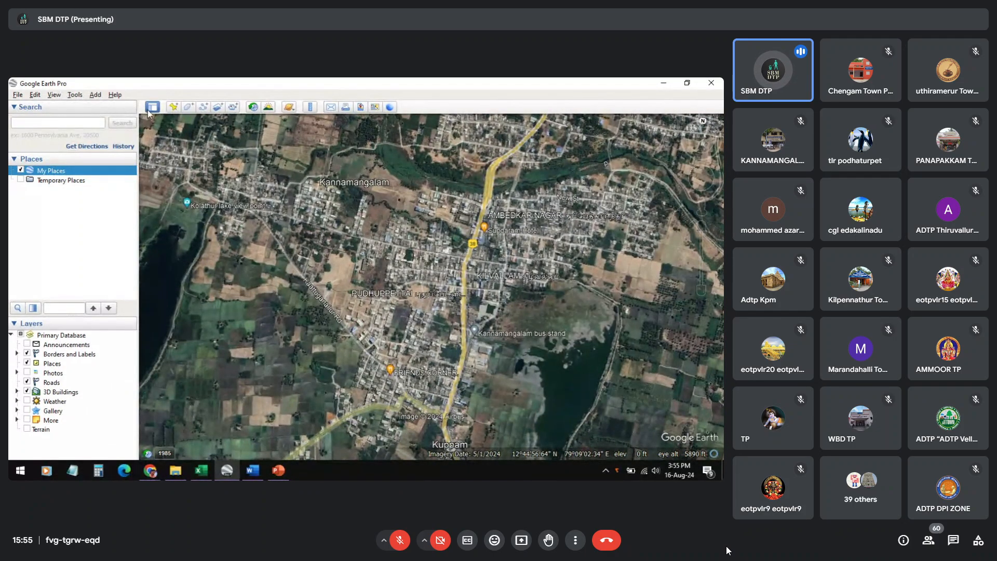
Step: Start a new polygon in Google Earth Pro and move its properties dialog aside to uncover the map
{"action": "left_click", "coordinate": [190, 107]}
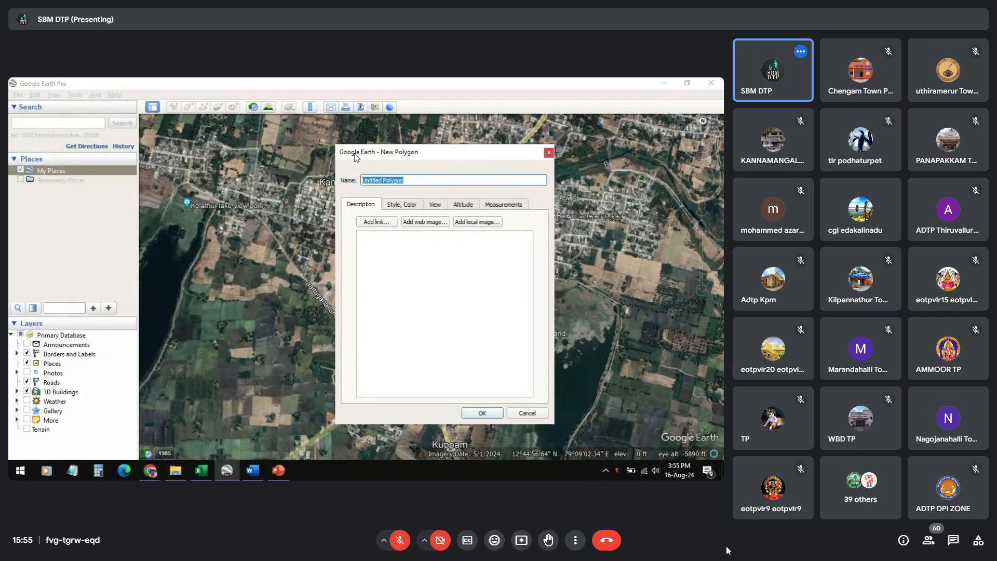
{"action": "left_click_drag", "start_coordinate": [354, 153], "coordinate": [374, 175]}
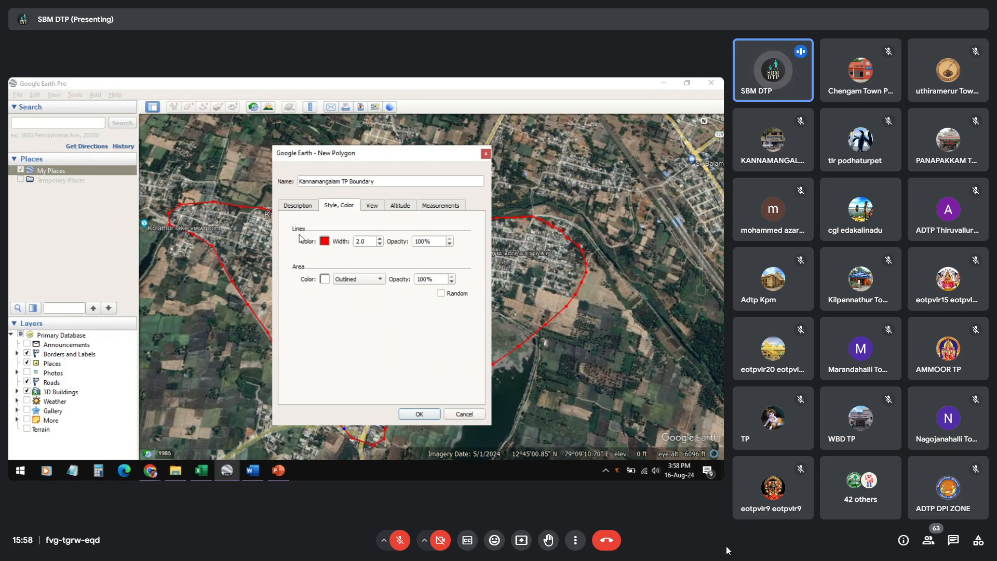
Step: Open the polygon's description for editing, then switch to the ULB Boundary Script document in Word and copy its entire HTML script
{"action": "left_click", "coordinate": [302, 207]}
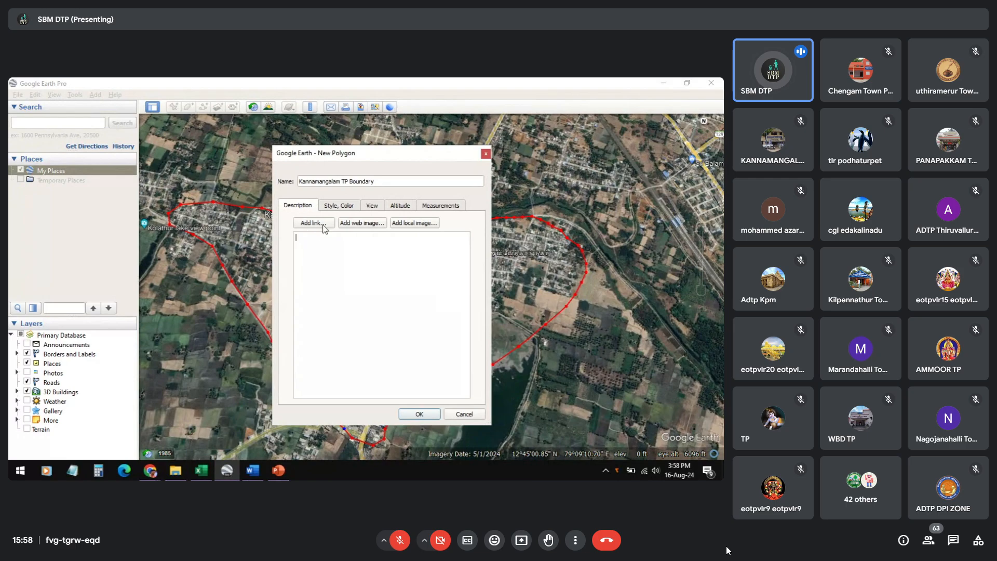
{"action": "mouse_move", "coordinate": [257, 469]}
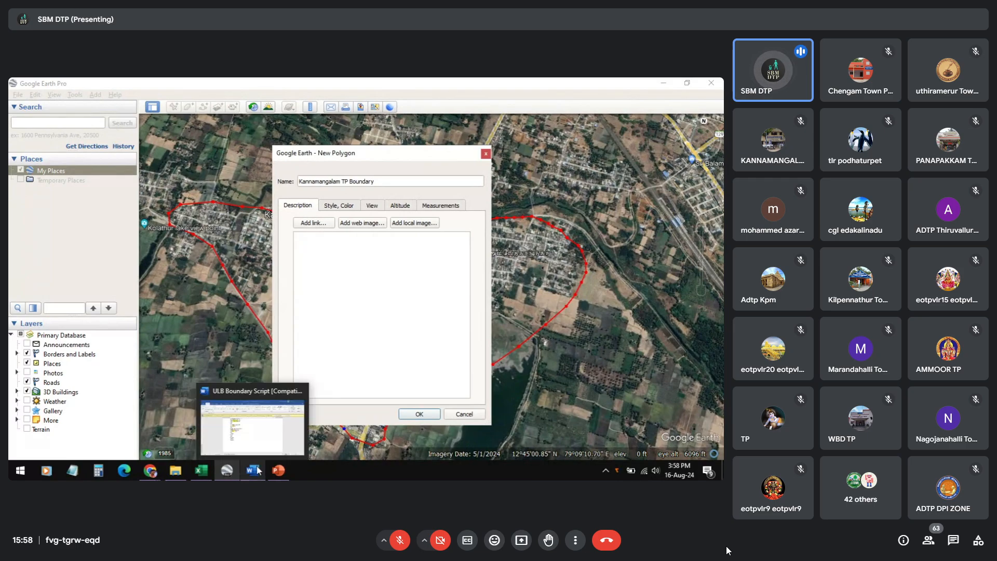
{"action": "left_click", "coordinate": [254, 442]}
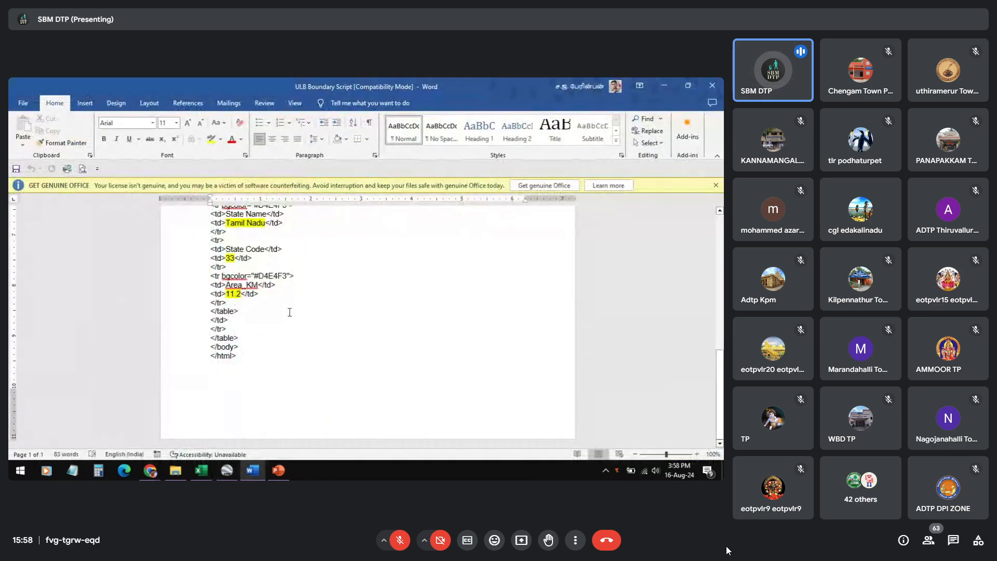
{"action": "scroll", "coordinate": [289, 312], "scroll_direction": "up", "scroll_amount": 9}
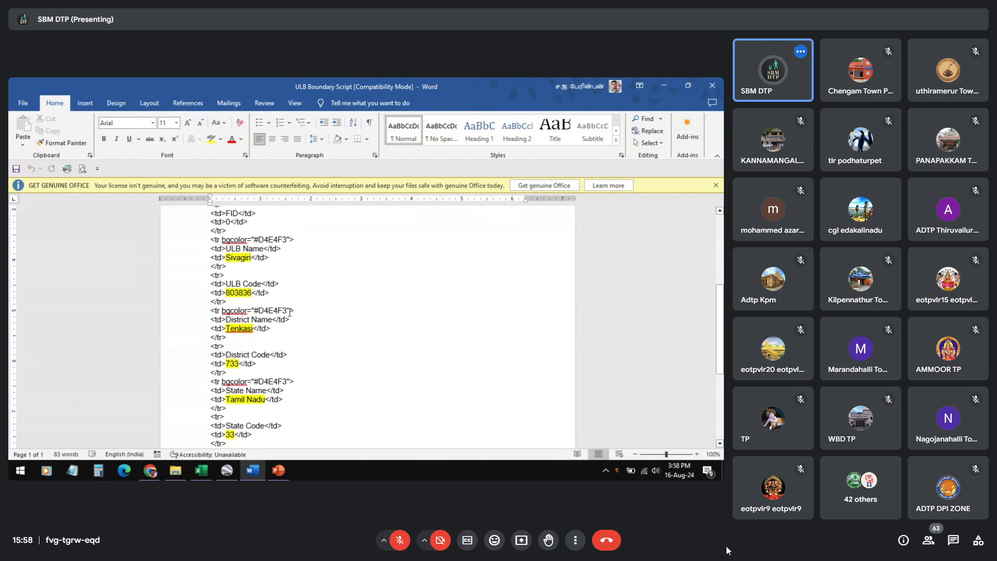
{"action": "scroll", "coordinate": [289, 312], "scroll_direction": "up", "scroll_amount": 5}
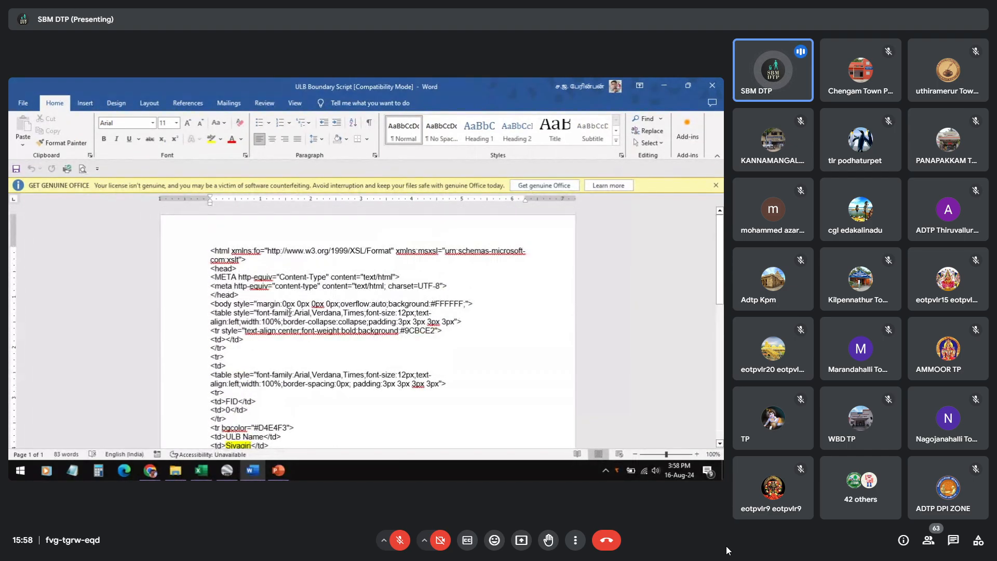
{"action": "key", "text": "ctrl+a"}
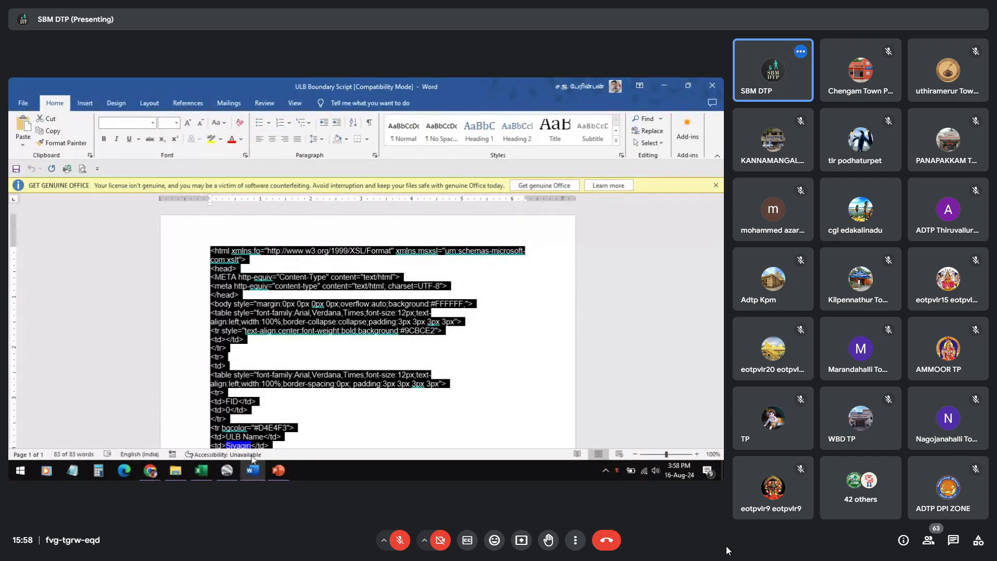
Step: Paste the copied HTML script into the description of the Kannamangalam TP Boundary polygon in Google Earth Pro
{"action": "left_click", "coordinate": [229, 472]}
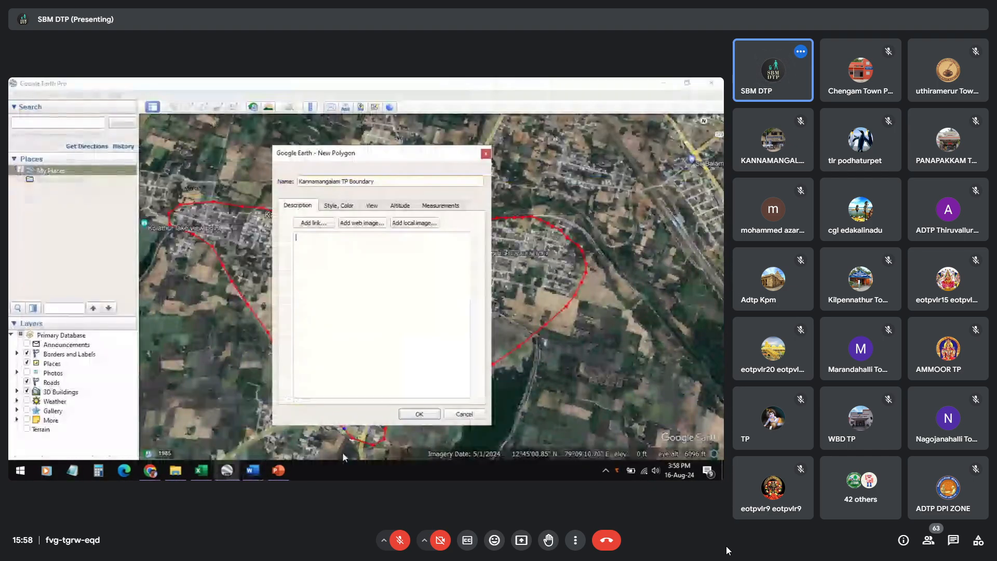
{"action": "left_click", "coordinate": [342, 258]}
{"action": "key", "text": "ctrl+v"}
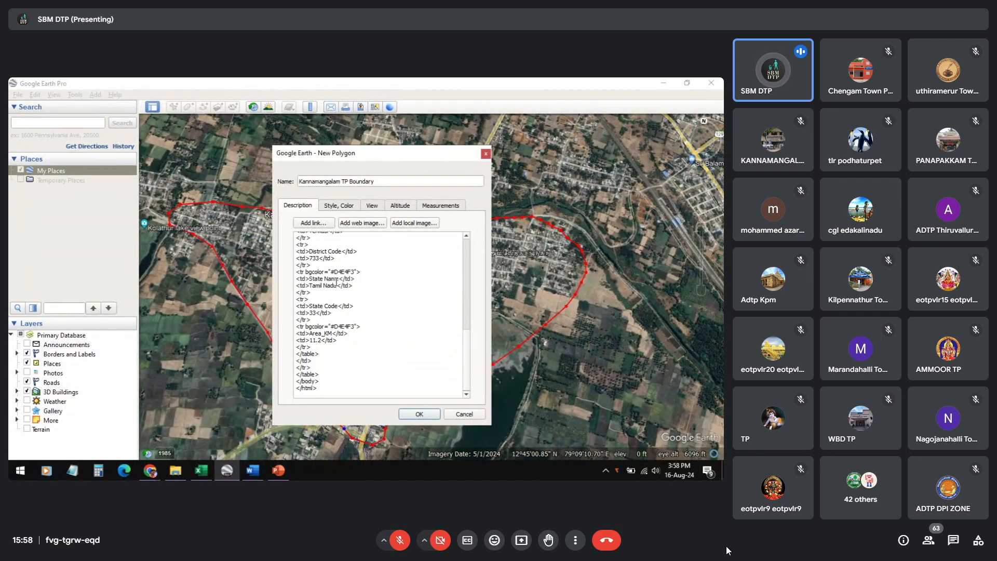
{"action": "scroll", "coordinate": [336, 282], "scroll_direction": "up", "scroll_amount": 1}
{"action": "scroll", "coordinate": [325, 287], "scroll_direction": "up", "scroll_amount": 10}
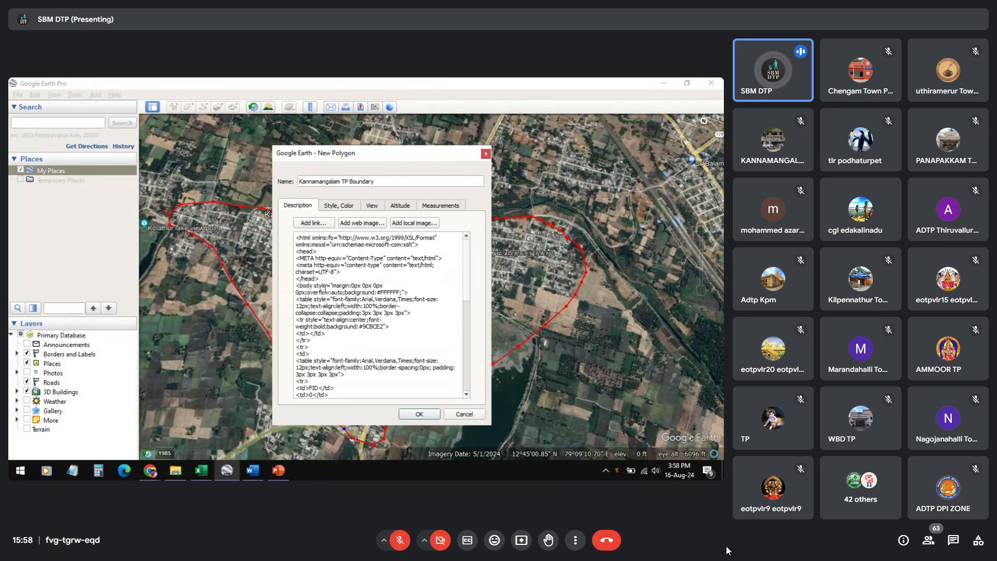
Step: Examine the highlighted ULB, district, state and area values in the ULB Boundary Script document in Word
{"action": "key", "text": "alt+Tab"}
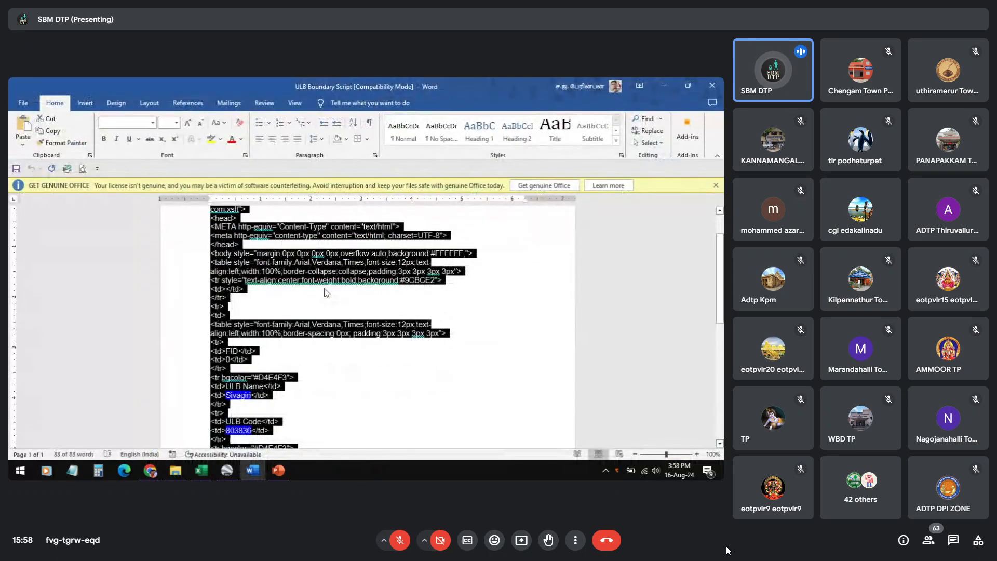
{"action": "left_click", "coordinate": [327, 292]}
{"action": "scroll", "coordinate": [325, 290], "scroll_direction": "down", "scroll_amount": 5}
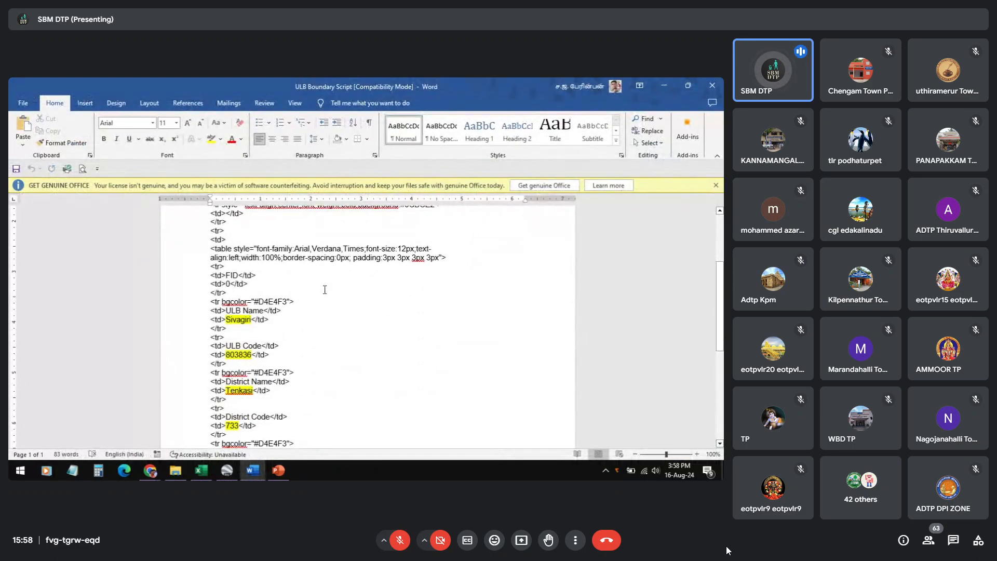
{"action": "scroll", "coordinate": [325, 289], "scroll_direction": "up", "scroll_amount": 1}
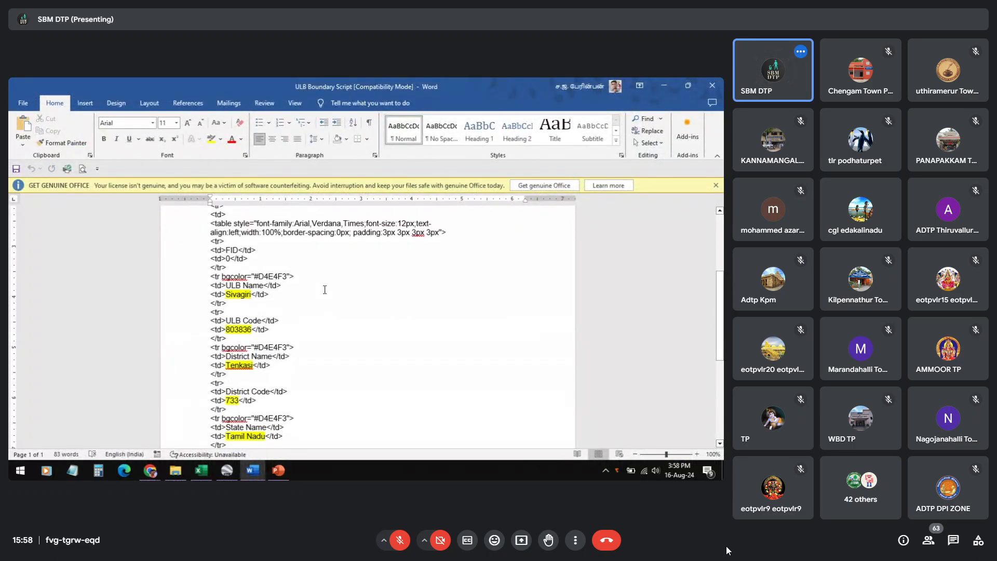
{"action": "scroll", "coordinate": [324, 289], "scroll_direction": "down", "scroll_amount": 2}
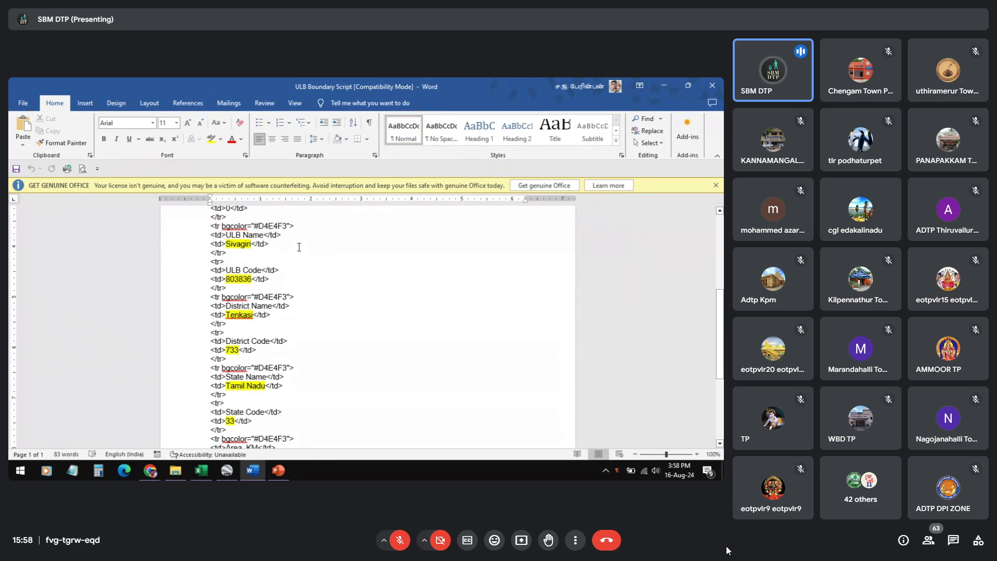
{"action": "scroll", "coordinate": [248, 244], "scroll_direction": "down", "scroll_amount": 1}
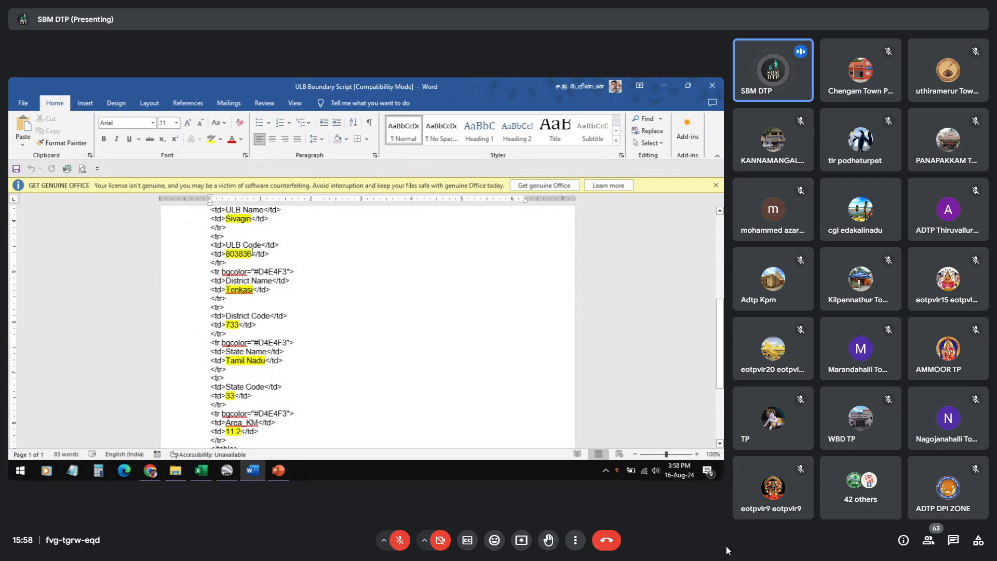
{"action": "scroll", "coordinate": [252, 253], "scroll_direction": "down", "scroll_amount": 2}
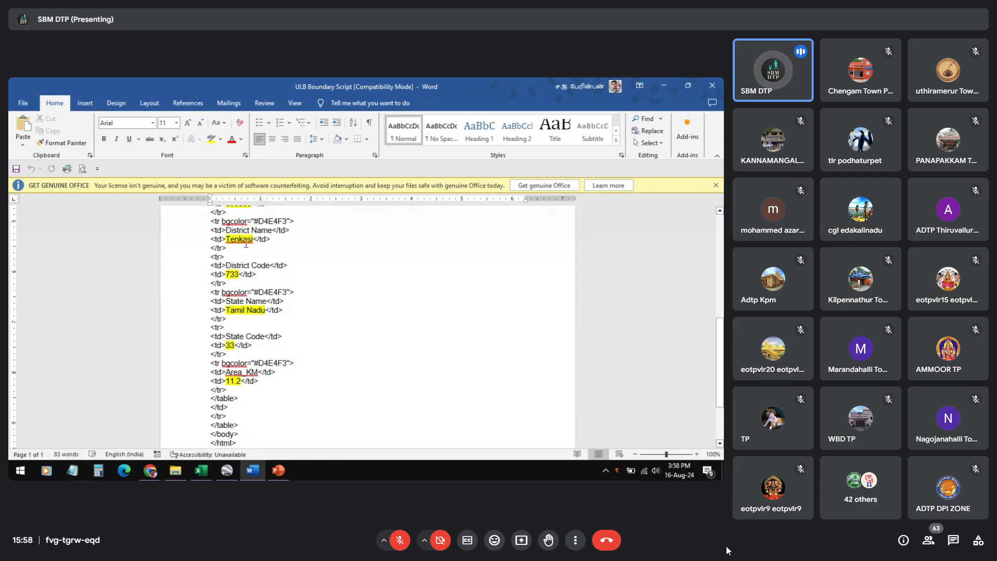
{"action": "scroll", "coordinate": [246, 243], "scroll_direction": "down", "scroll_amount": 1}
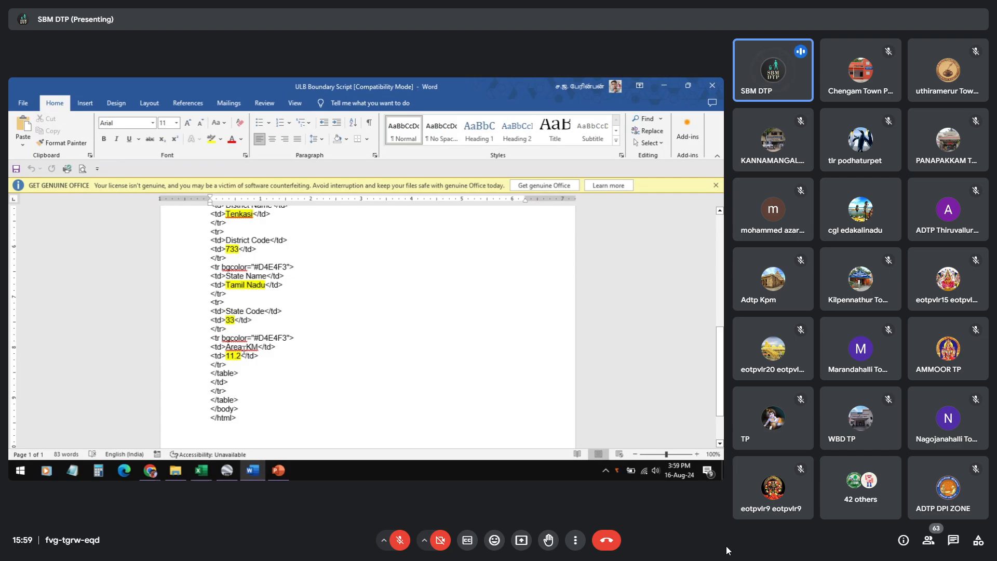
{"action": "scroll", "coordinate": [250, 323], "scroll_direction": "up", "scroll_amount": 10}
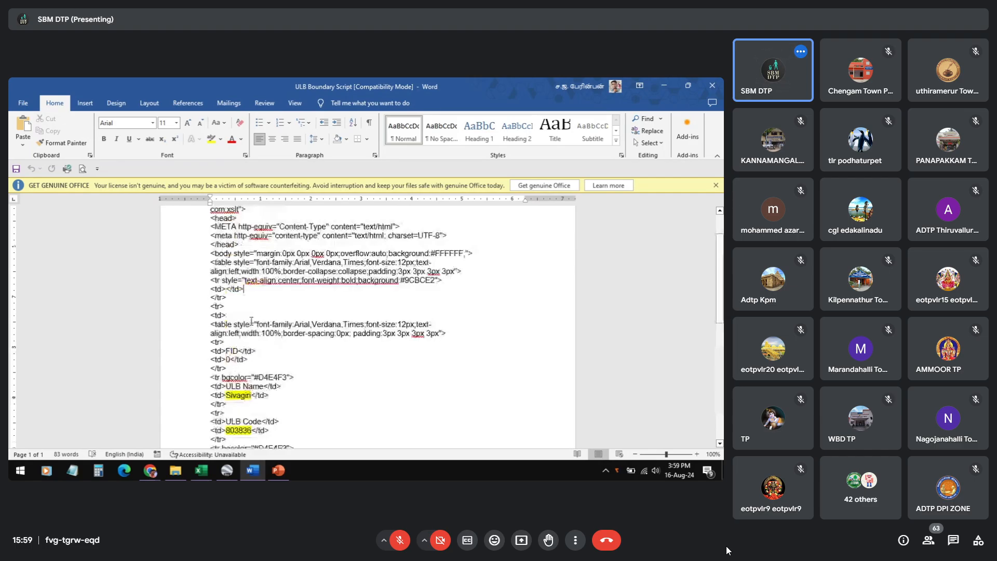
Step: Switch back to Google Earth Pro and replace the ULB Name value in the polygon's description with Kannamangalam
{"action": "key", "text": "alt+Tab"}
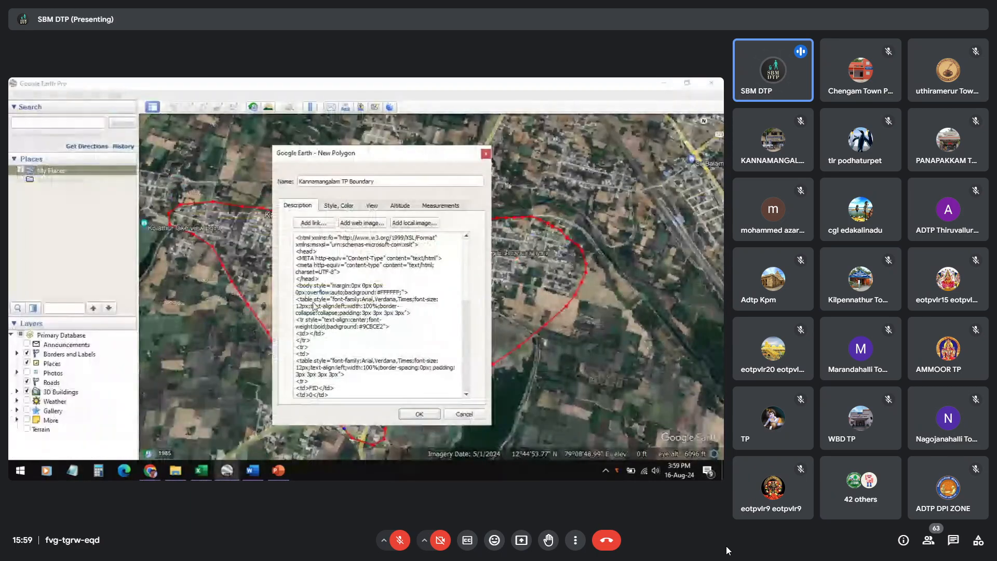
{"action": "scroll", "coordinate": [331, 276], "scroll_direction": "down", "scroll_amount": 1}
{"action": "scroll", "coordinate": [332, 276], "scroll_direction": "down", "scroll_amount": 6}
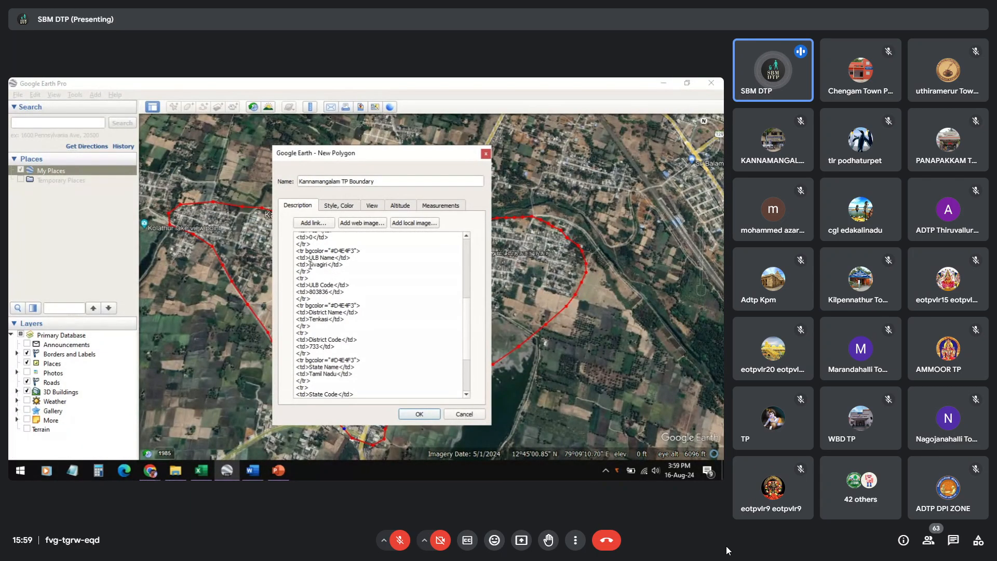
{"action": "key", "text": "shift+Right"}
{"action": "key", "text": "shift+Right"}
{"action": "key", "text": "shift+Right"}
{"action": "key", "text": "shift+Right"}
{"action": "key", "text": "shift+Right"}
{"action": "type", "text": "Kannaman"}
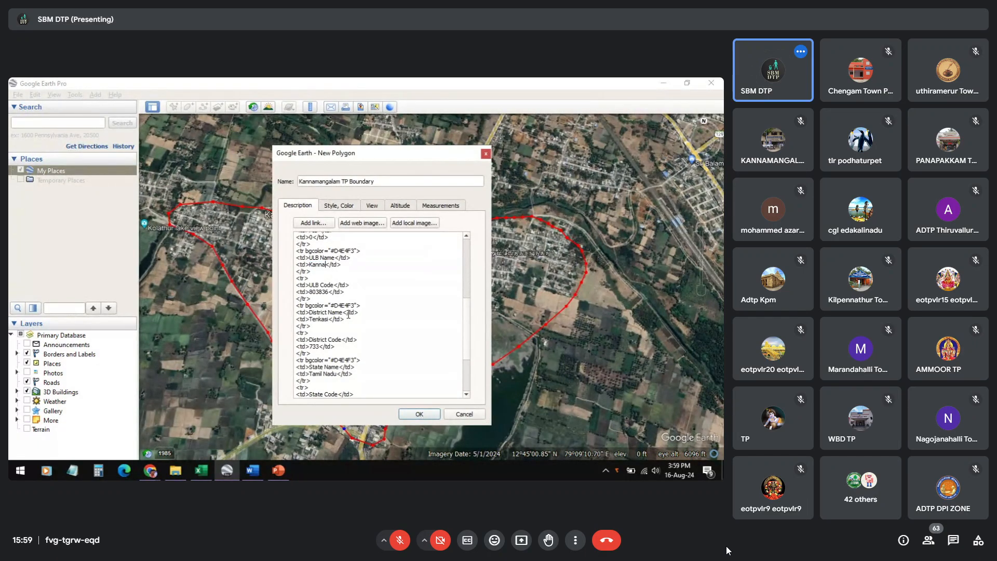
{"action": "type", "text": "galam"}
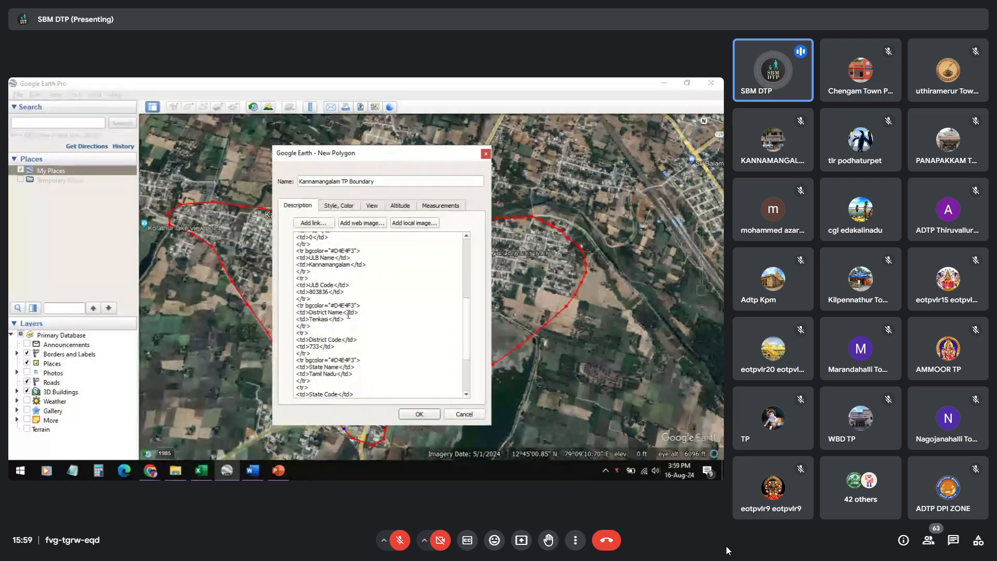
Step: Find the KANNAMANGALAM row in the TamilNadu NEW ULB Code Details workbook and set the description's ULB Code to 803411
{"action": "key", "text": "alt+Tab"}
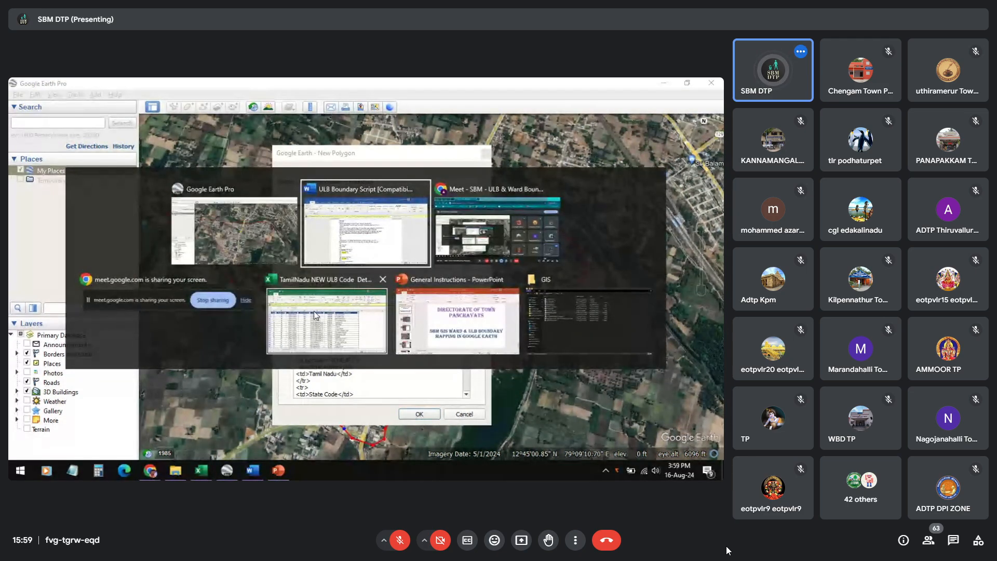
{"action": "left_click", "coordinate": [342, 317]}
{"action": "left_click", "coordinate": [424, 331]}
{"action": "key", "text": "shift+space"}
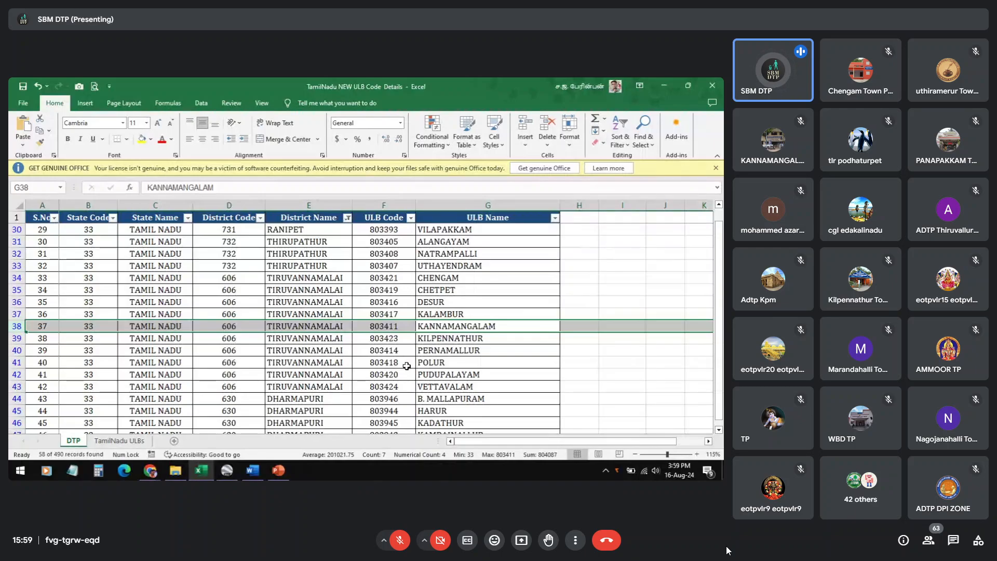
{"action": "key", "text": "alt+Tab"}
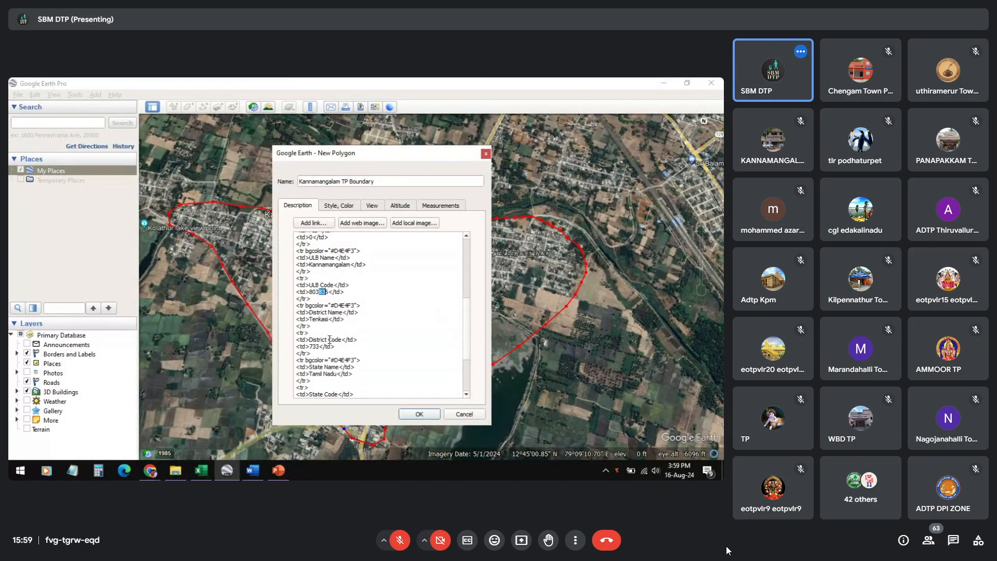
{"action": "type", "text": "411"}
Step: Check the district in the Excel list and set the District Name in the polygon's description to Tiruvannamalai
{"action": "key", "text": "alt+Tab"}
{"action": "key", "text": "alt+Tab"}
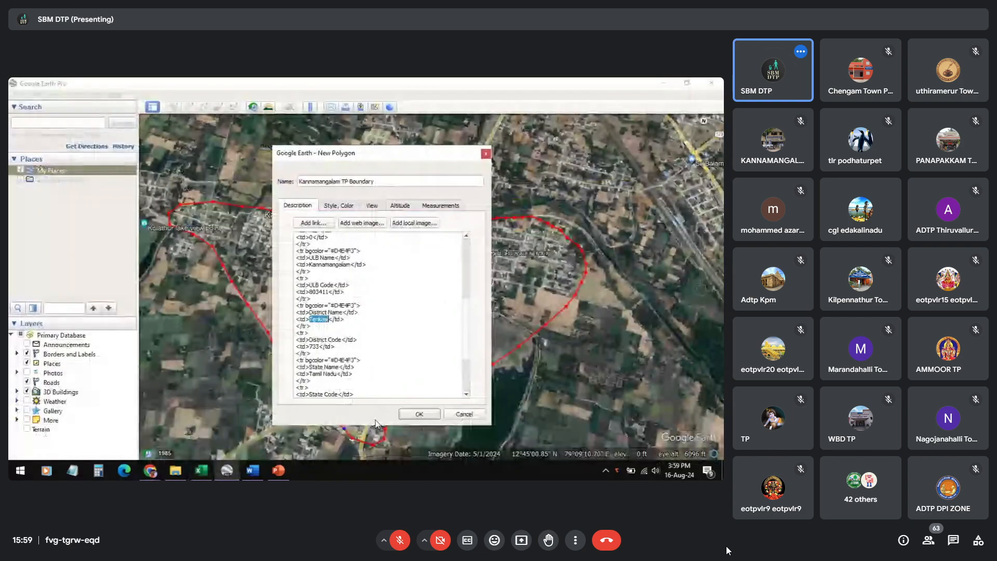
{"action": "type", "text": "Tiruvann"}
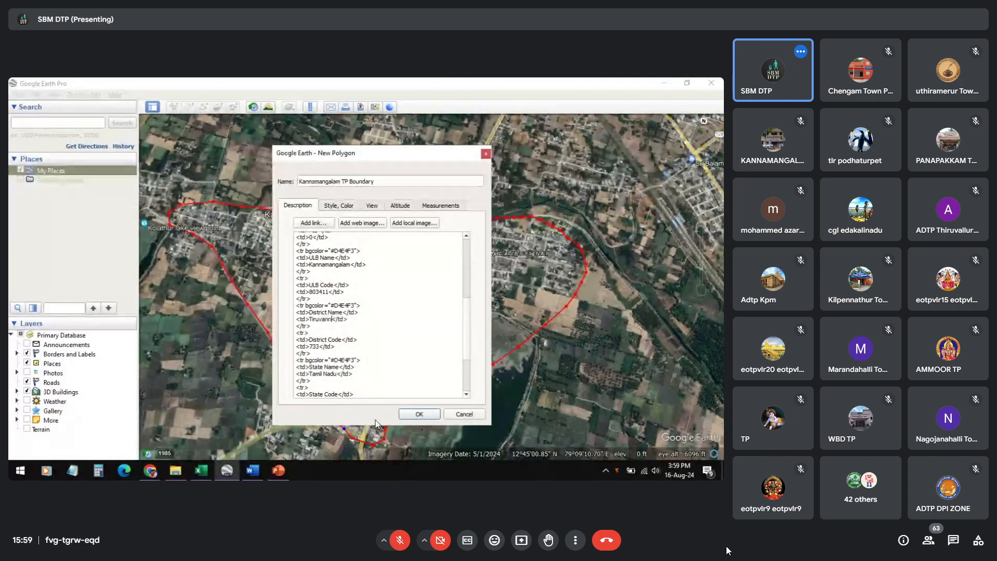
{"action": "type", "text": "amalai"}
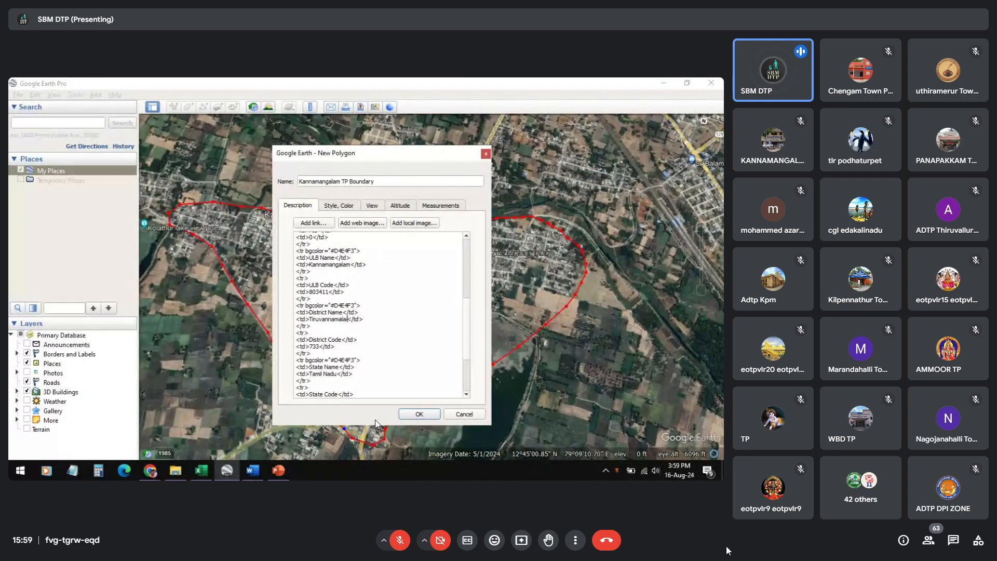
Step: Look up Kannamangalam's district code in the Excel list and set the District Code in the polygon's description to 606
{"action": "key", "text": "alt+Tab"}
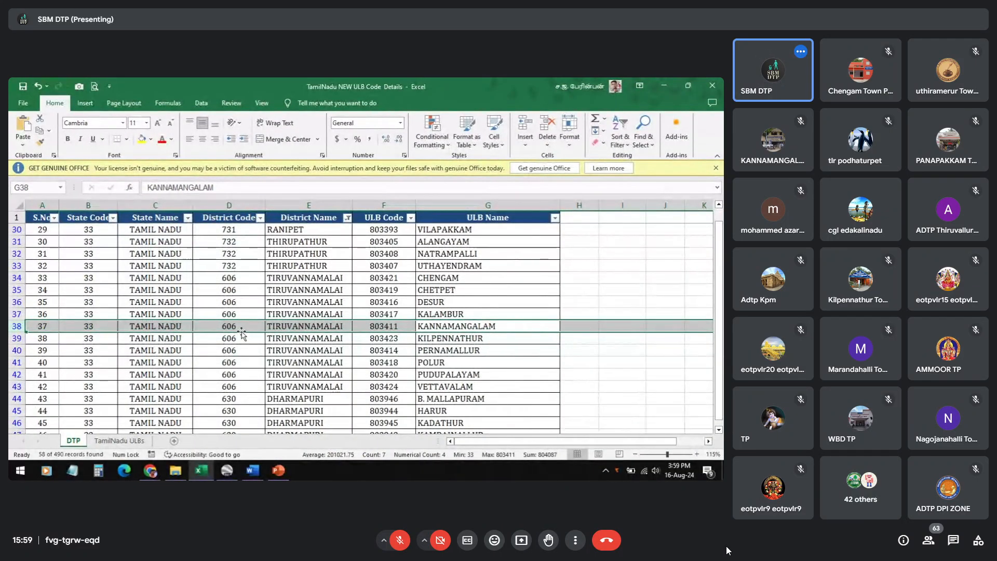
{"action": "key", "text": "alt+Tab"}
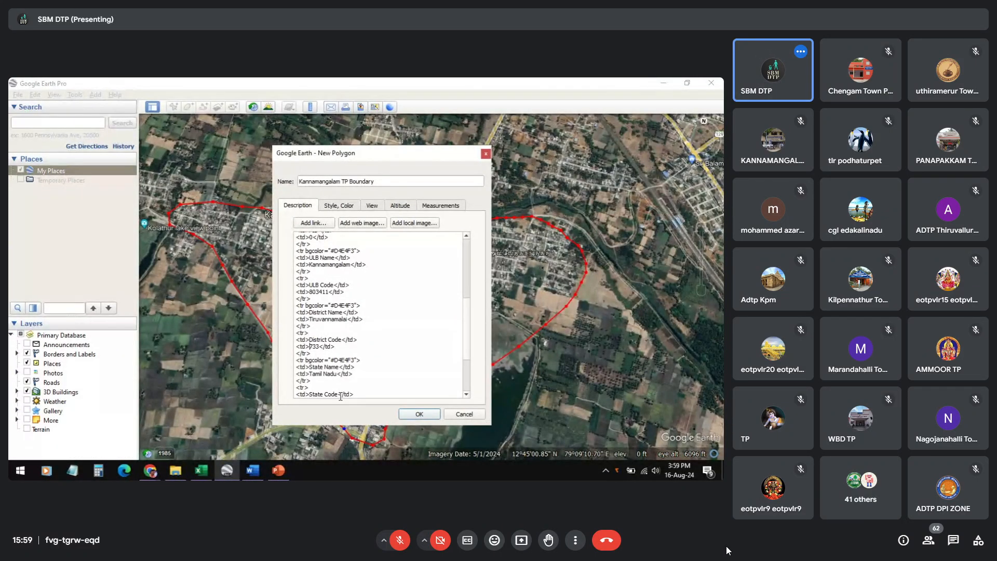
{"action": "key", "text": "shift+Right"}
{"action": "key", "text": "shift+Right"}
{"action": "key", "text": "shift+Right"}
{"action": "type", "text": "606"}
Step: Show the polygon's perimeter measurement in Kilometers and its area in Square Kilometers
{"action": "scroll", "coordinate": [330, 343], "scroll_direction": "down", "scroll_amount": 4}
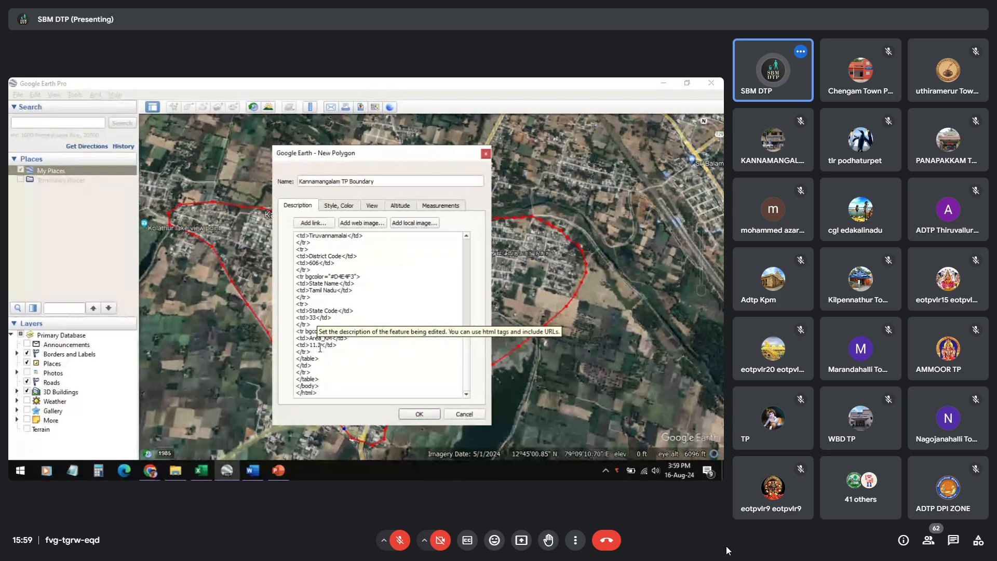
{"action": "left_click", "coordinate": [437, 208]}
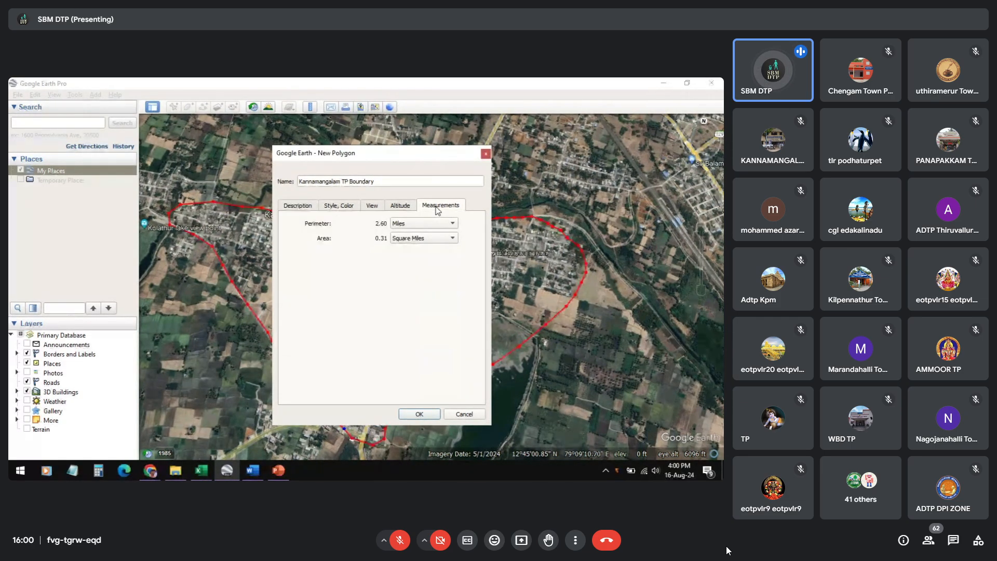
{"action": "left_click", "coordinate": [406, 222]}
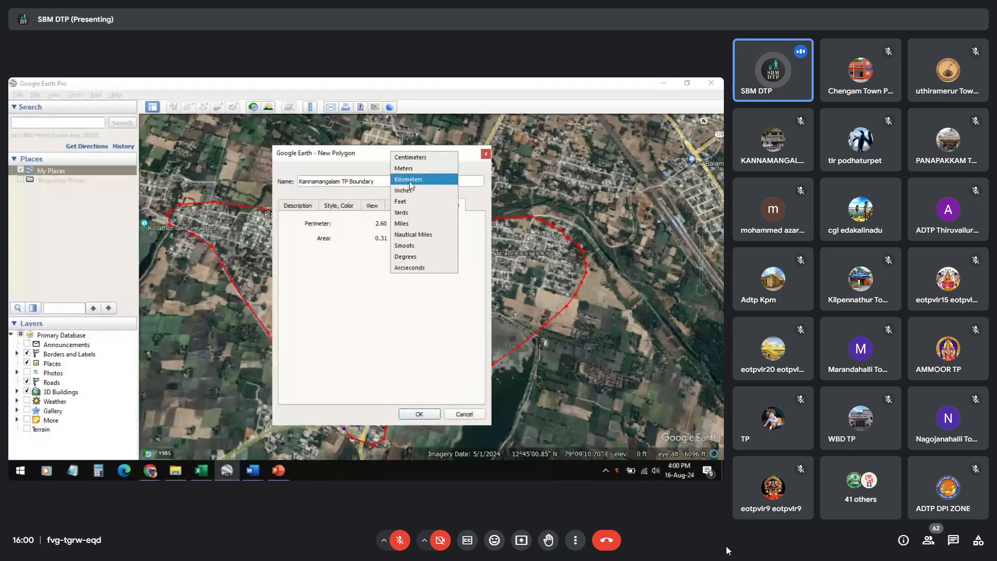
{"action": "left_click", "coordinate": [409, 180]}
{"action": "left_click", "coordinate": [410, 238]}
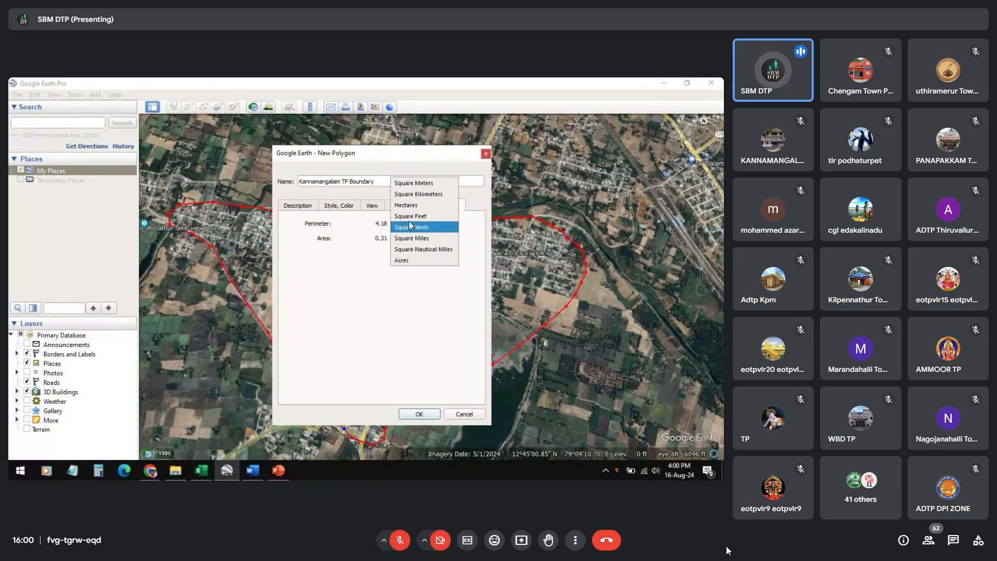
{"action": "left_click", "coordinate": [414, 194]}
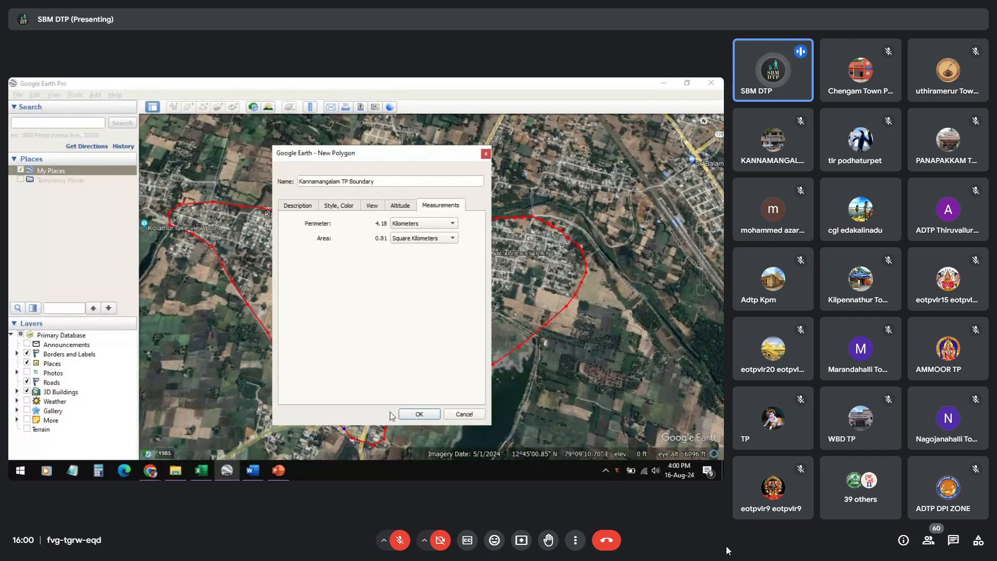
Step: Set the Area_KM value in the description to 0.81, save the polygon and view its information balloon on the map
{"action": "left_click", "coordinate": [304, 207]}
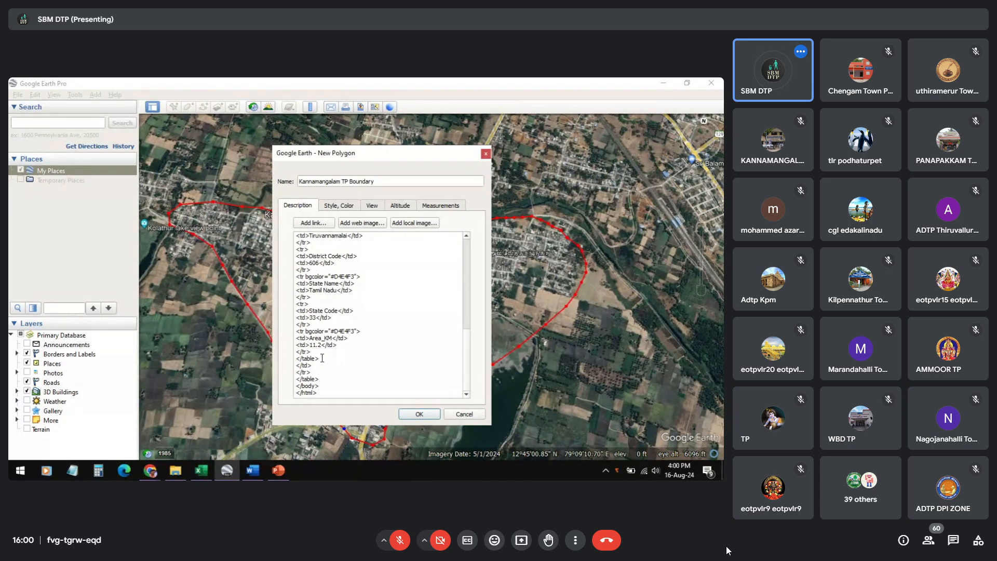
{"action": "type", "text": "0.81"}
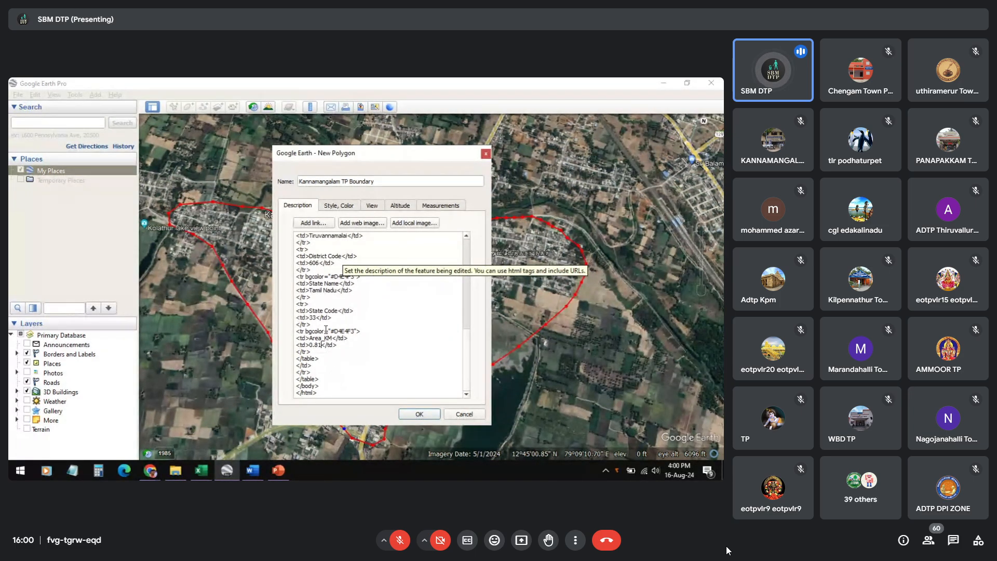
{"action": "left_click", "coordinate": [419, 414]}
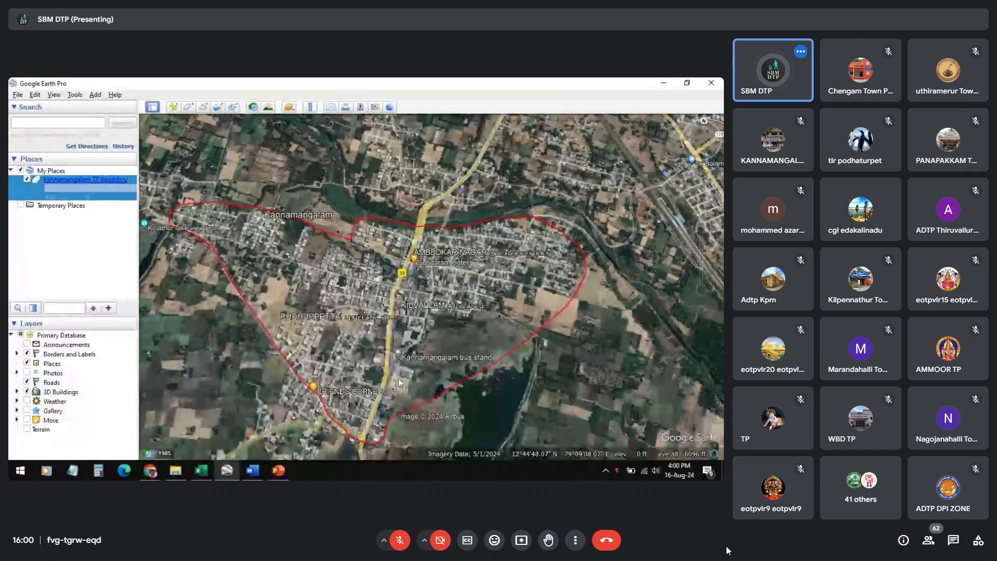
{"action": "left_click", "coordinate": [363, 287]}
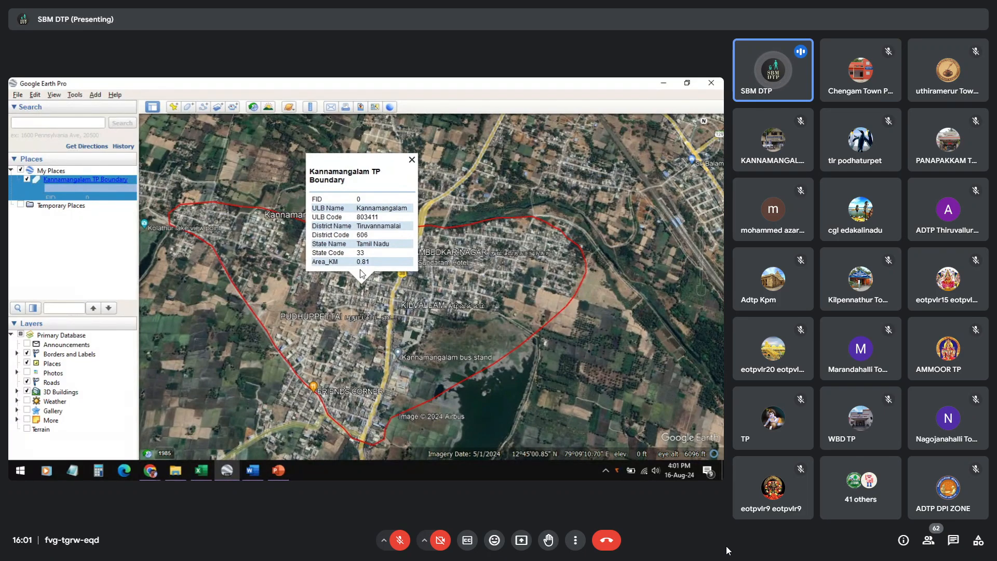
Step: Open the Kannamangalam TP Boundary's properties for editing and move the dialog clear of the boundary on the map
{"action": "right_click", "coordinate": [350, 308]}
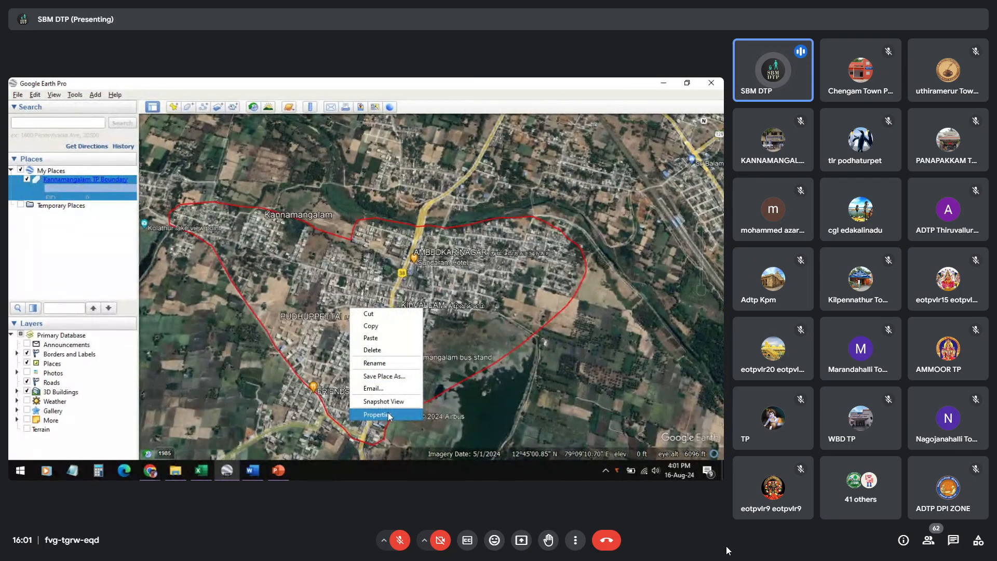
{"action": "left_click", "coordinate": [388, 415]}
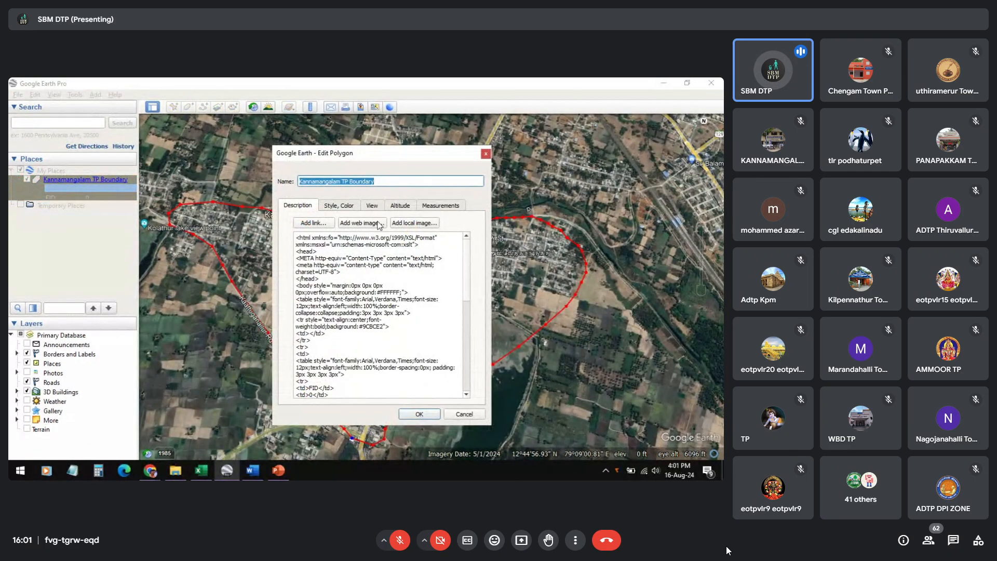
{"action": "left_click_drag", "start_coordinate": [289, 155], "coordinate": [688, 400]}
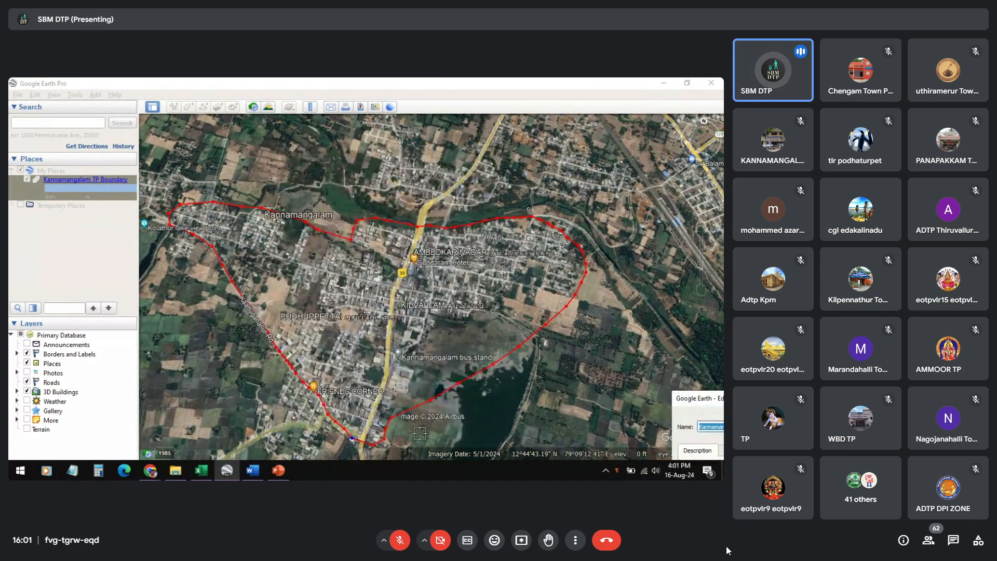
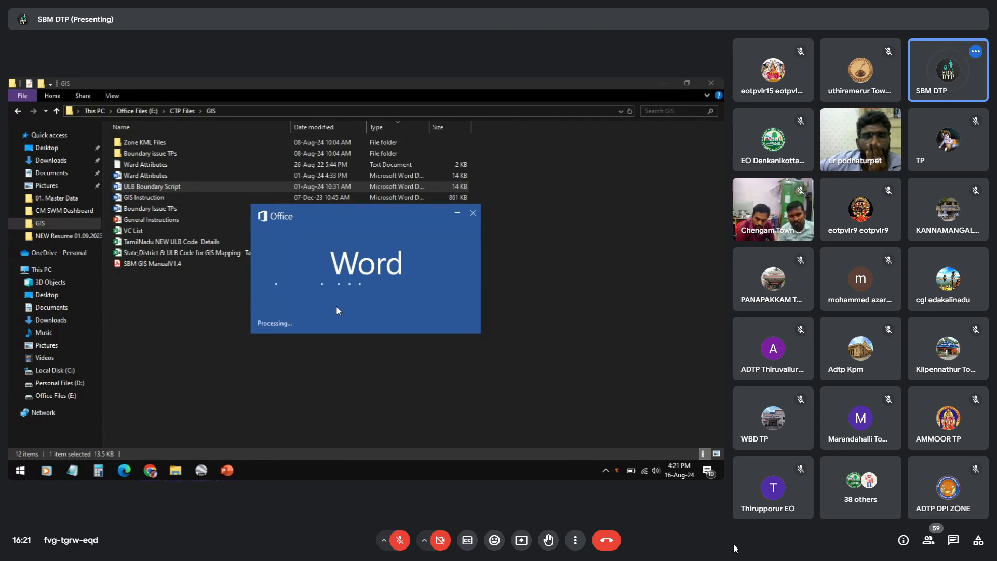
Step: Copy the entire ULB Boundary Script from Word into the description of the new Chengam TP Boundary polygon in Google Earth Pro
{"action": "left_click", "coordinate": [201, 470]}
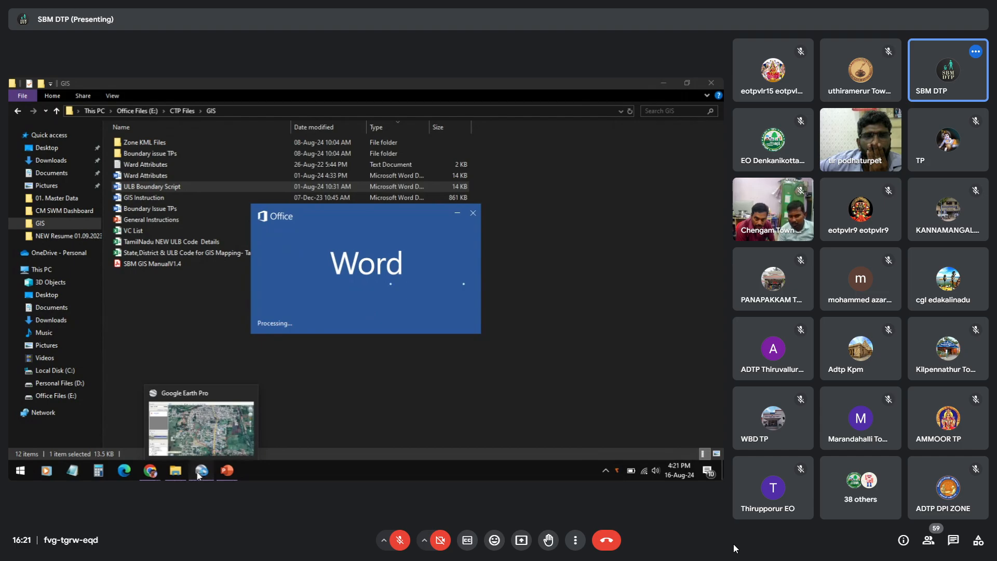
{"action": "mouse_move", "coordinate": [363, 164]}
{"action": "left_mouse_down"}
{"action": "mouse_move", "coordinate": [382, 166]}
{"action": "mouse_move", "coordinate": [371, 160]}
{"action": "left_mouse_up"}
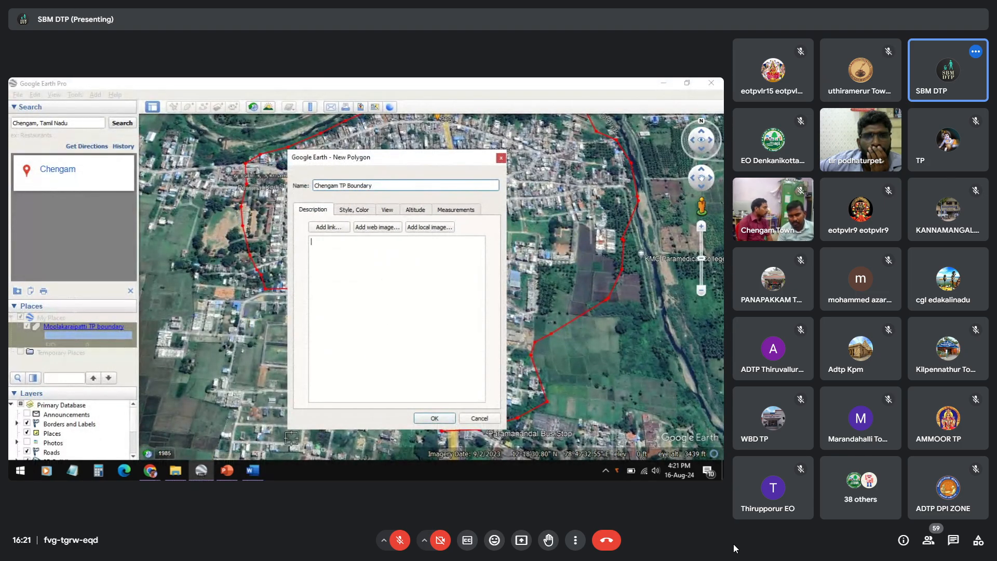
{"action": "left_click", "coordinate": [258, 474]}
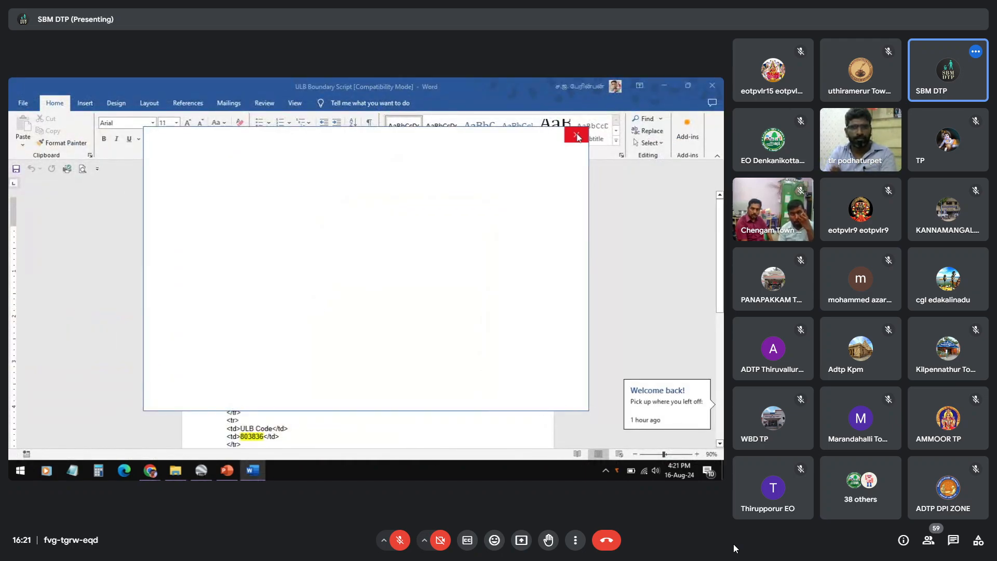
{"action": "scroll", "coordinate": [266, 281], "scroll_direction": "down", "scroll_amount": 4}
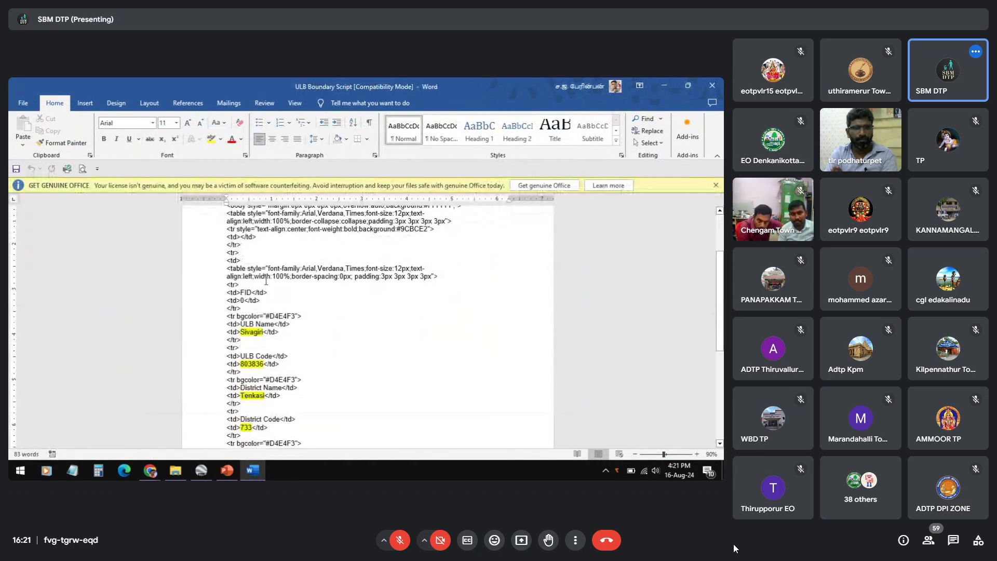
{"action": "key", "text": "ctrl+a"}
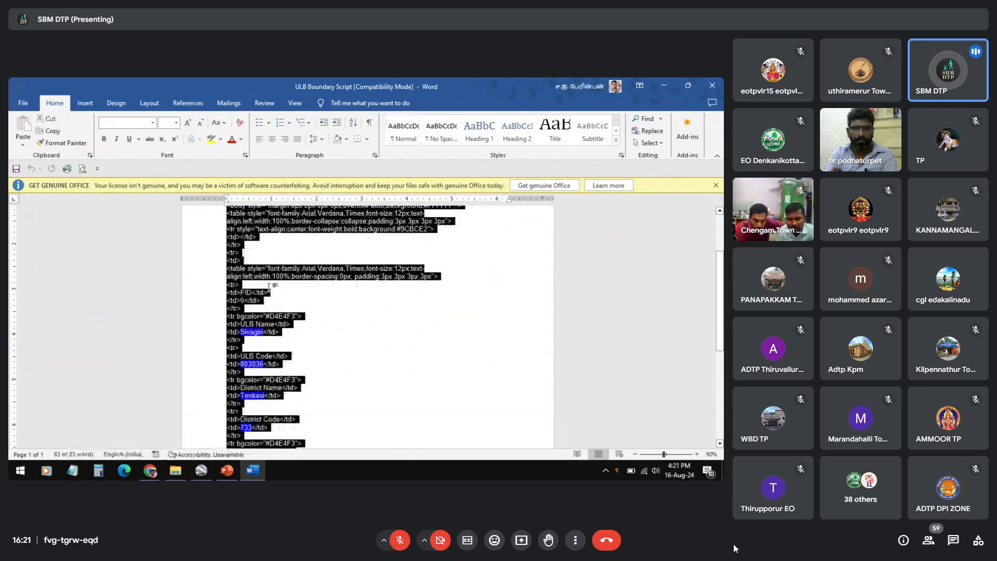
{"action": "left_click", "coordinate": [201, 470]}
{"action": "left_click", "coordinate": [345, 321]}
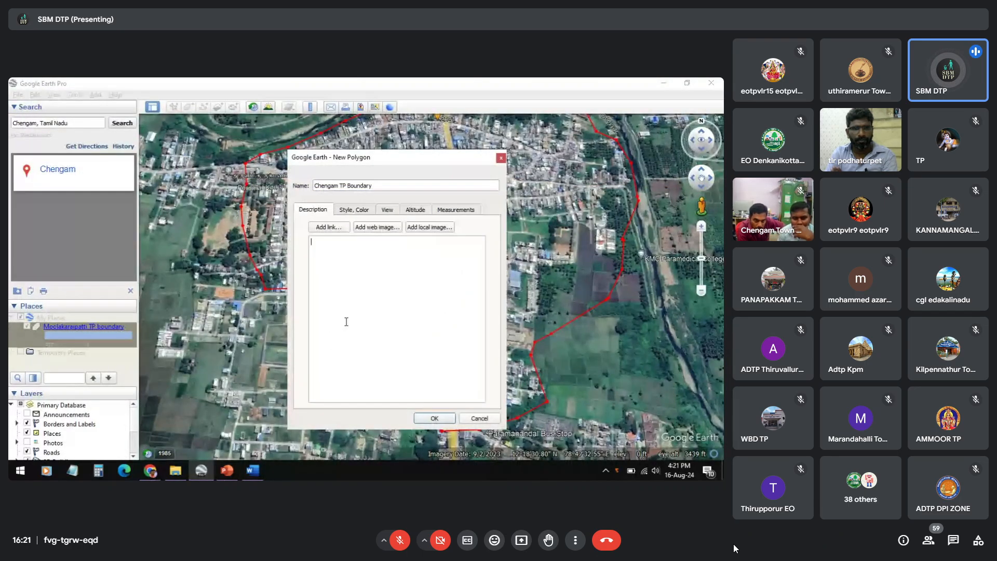
{"action": "key", "text": "ctrl+v"}
{"action": "scroll", "coordinate": [346, 321], "scroll_direction": "up", "scroll_amount": 5}
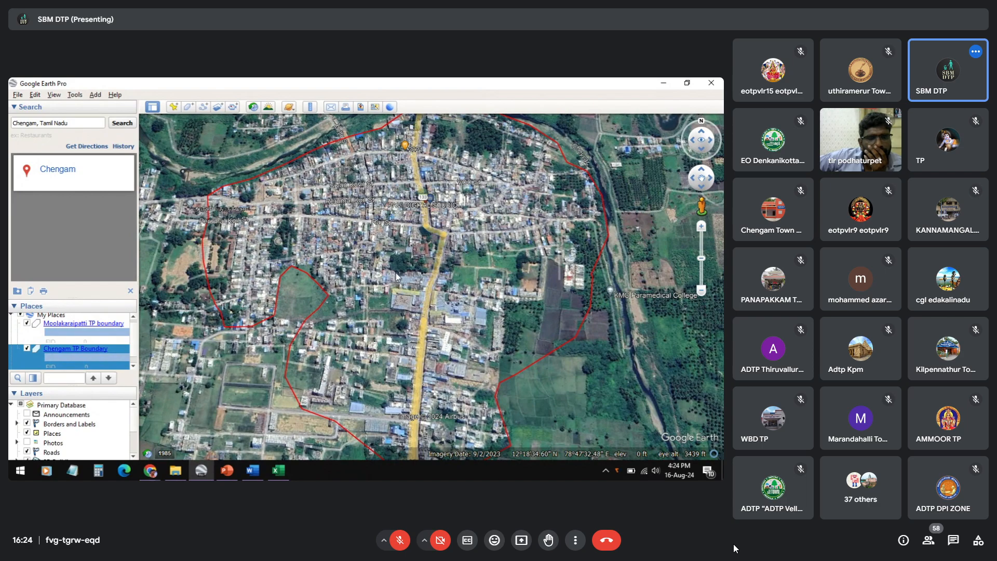
Step: Open the Chengam TP Boundary's properties for editing and move the dialog clear of the boundary on the map
{"action": "scroll", "coordinate": [396, 275], "scroll_direction": "down", "scroll_amount": 2}
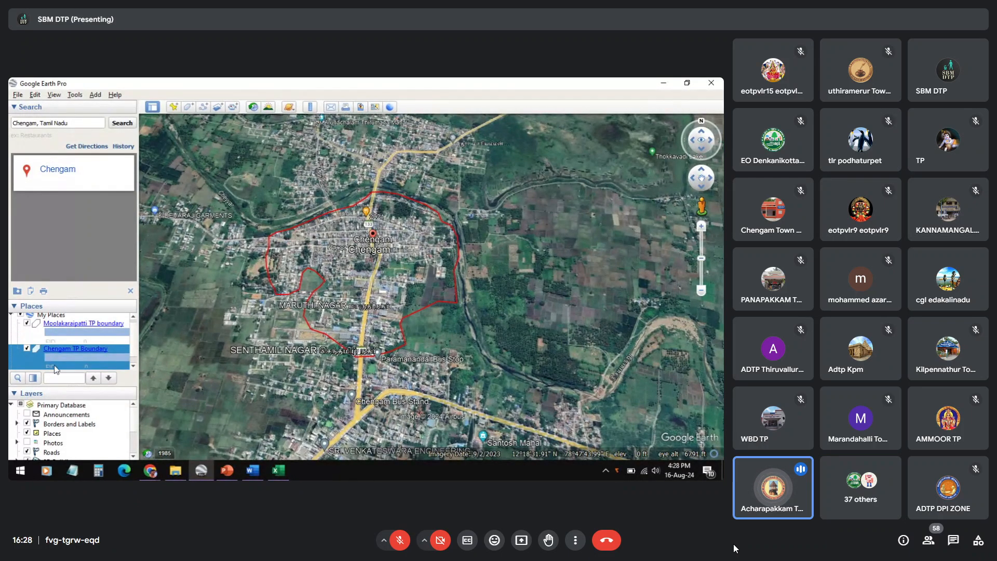
{"action": "scroll", "coordinate": [326, 311], "scroll_direction": "up", "scroll_amount": 2}
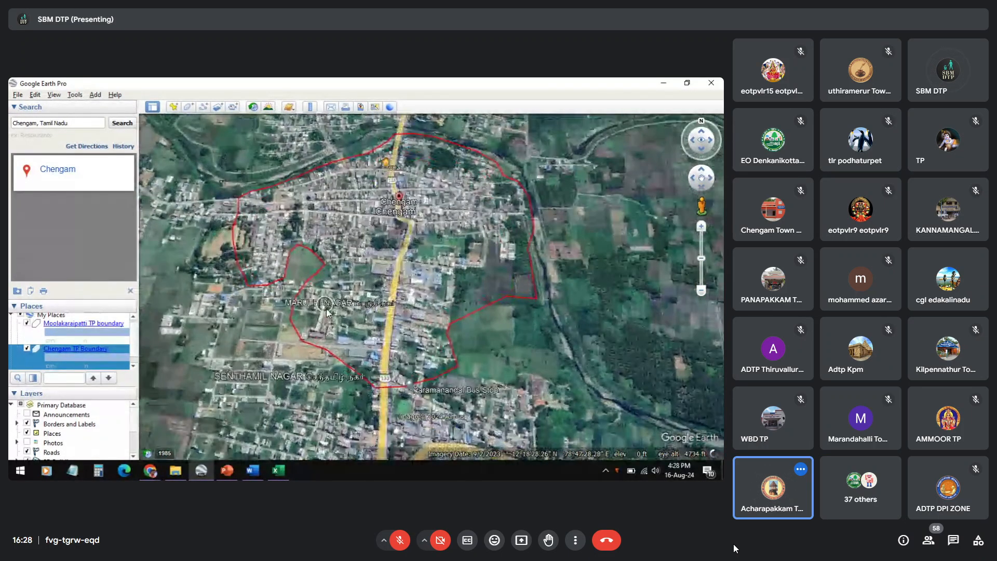
{"action": "scroll", "coordinate": [326, 311], "scroll_direction": "up", "scroll_amount": 2}
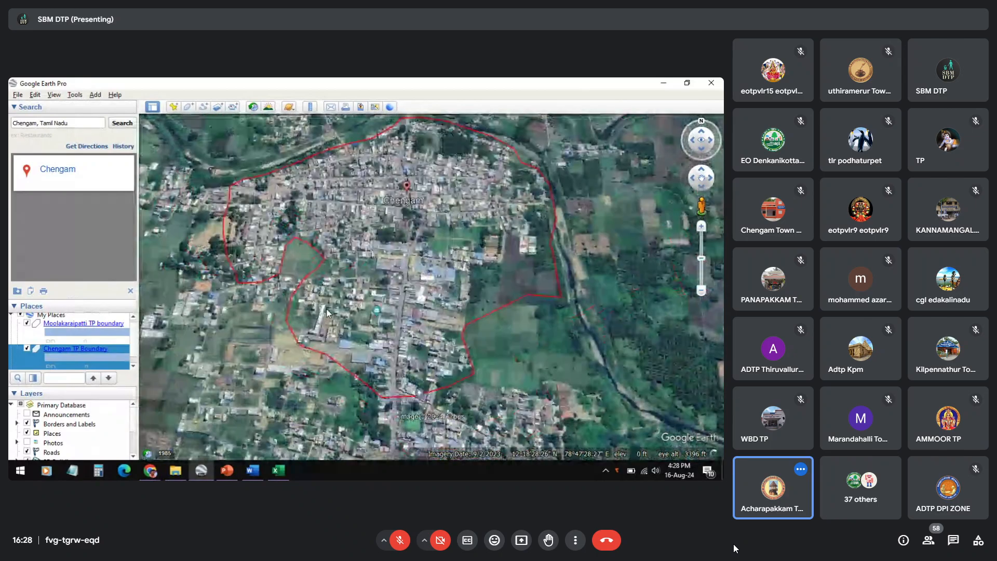
{"action": "scroll", "coordinate": [326, 312], "scroll_direction": "down", "scroll_amount": 2}
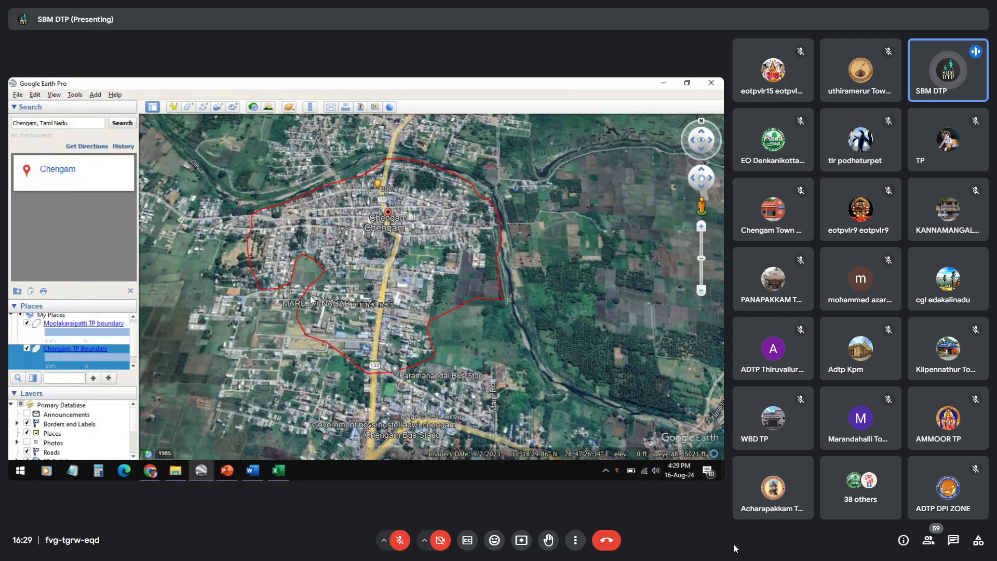
{"action": "right_click", "coordinate": [387, 311]}
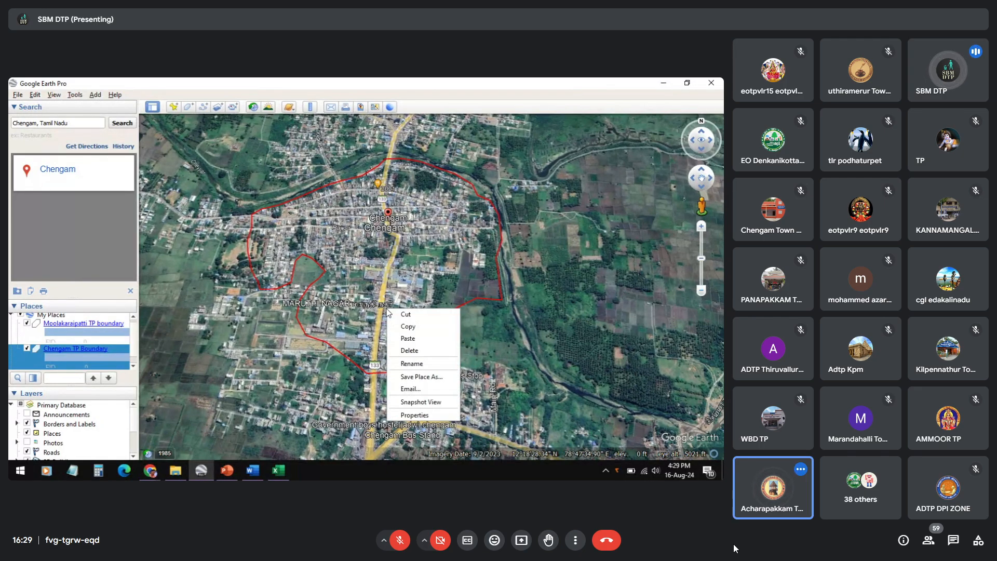
{"action": "left_click", "coordinate": [412, 415]}
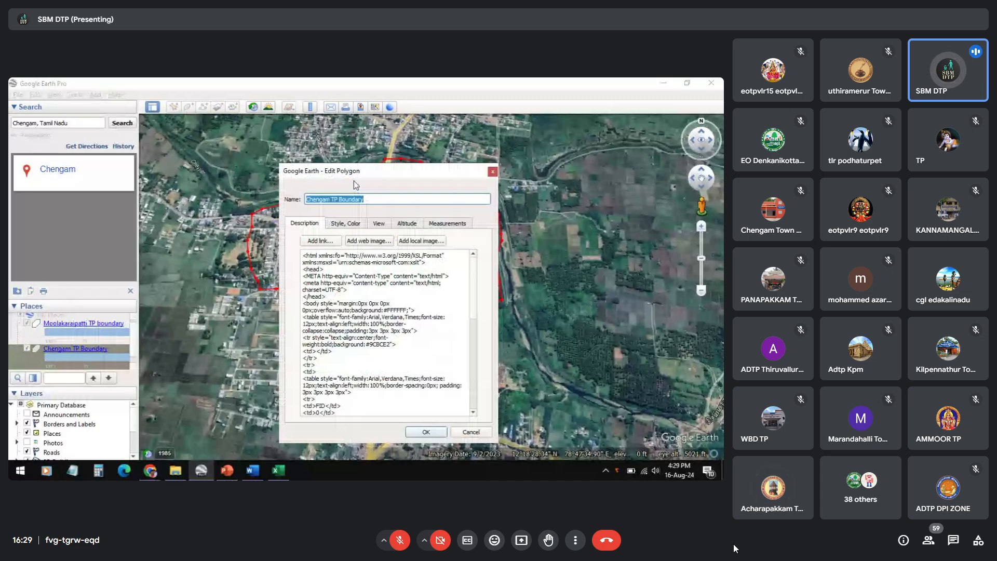
{"action": "left_click_drag", "start_coordinate": [353, 180], "coordinate": [703, 400]}
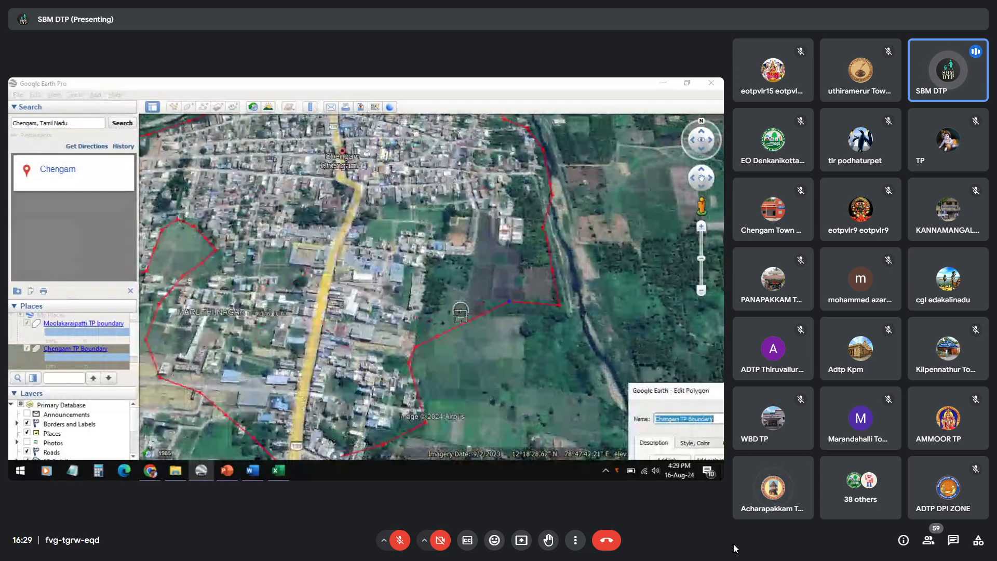
Step: Try adding a vertex on the boundary's southeastern edge by the green fields, and remove it again
{"action": "scroll", "coordinate": [460, 311], "scroll_direction": "up", "scroll_amount": 2}
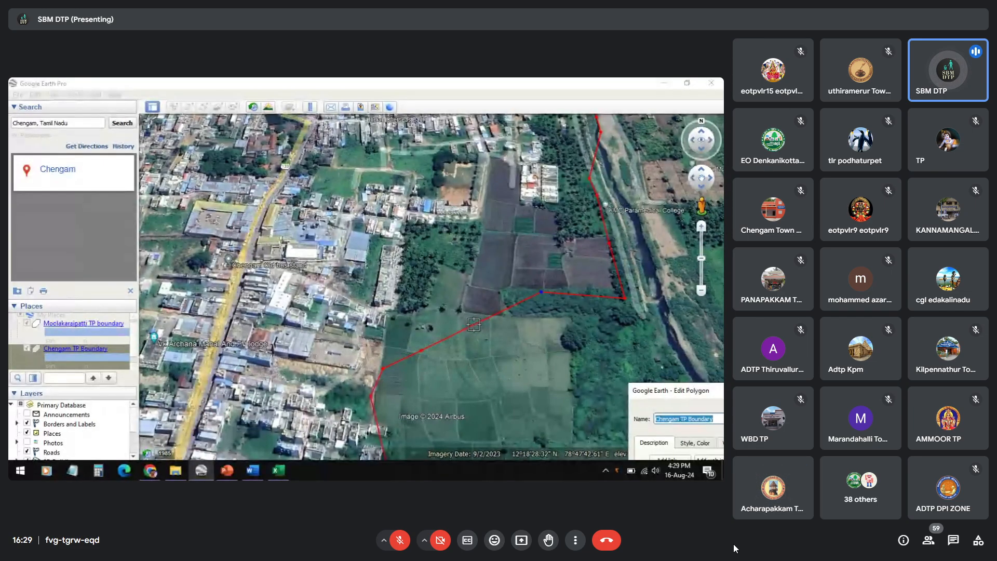
{"action": "left_click", "coordinate": [473, 325]}
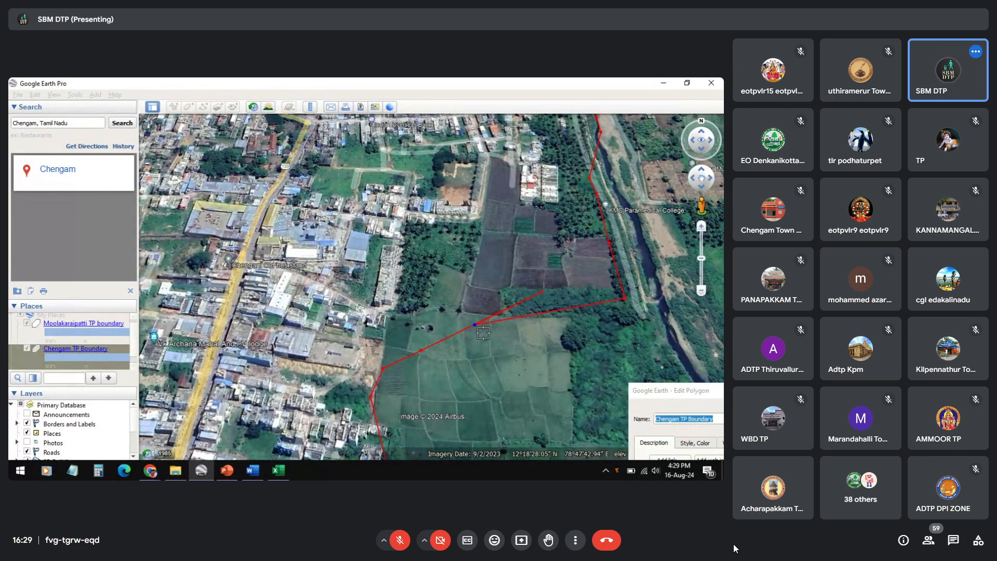
{"action": "right_click", "coordinate": [474, 324]}
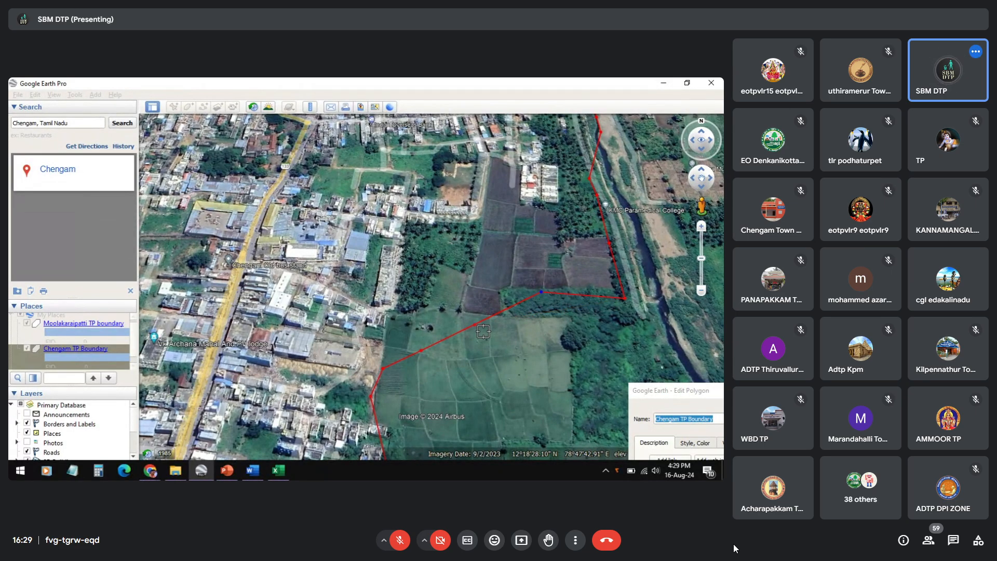
Step: Add a vertex to the Chengam boundary at the northern tip of the green field notch on its western side
{"action": "key", "text": "Left"}
{"action": "key", "text": "Up"}
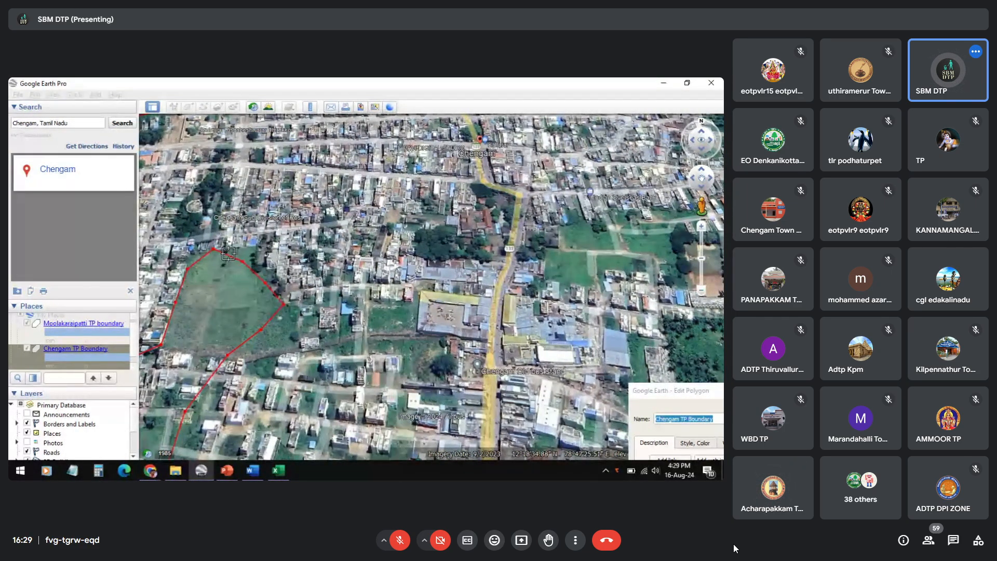
{"action": "left_click", "coordinate": [228, 253]}
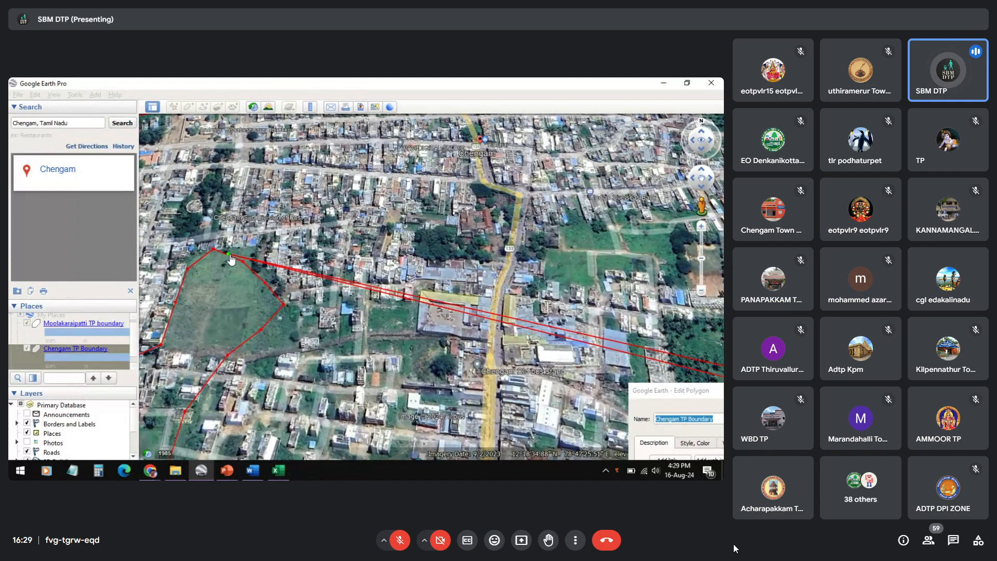
{"action": "scroll", "coordinate": [232, 260], "scroll_direction": "down", "scroll_amount": 5}
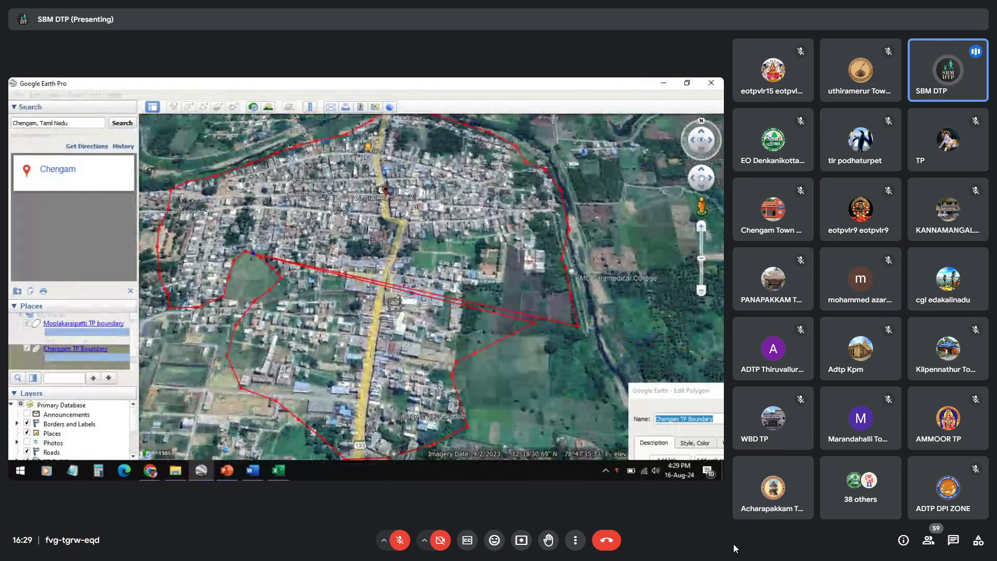
Step: Delete the selected vertex at the Chengam boundary's western field notch, and check the polygon's perimeter and area measurements in kilometres and square kilometres
{"action": "key", "text": "Delete"}
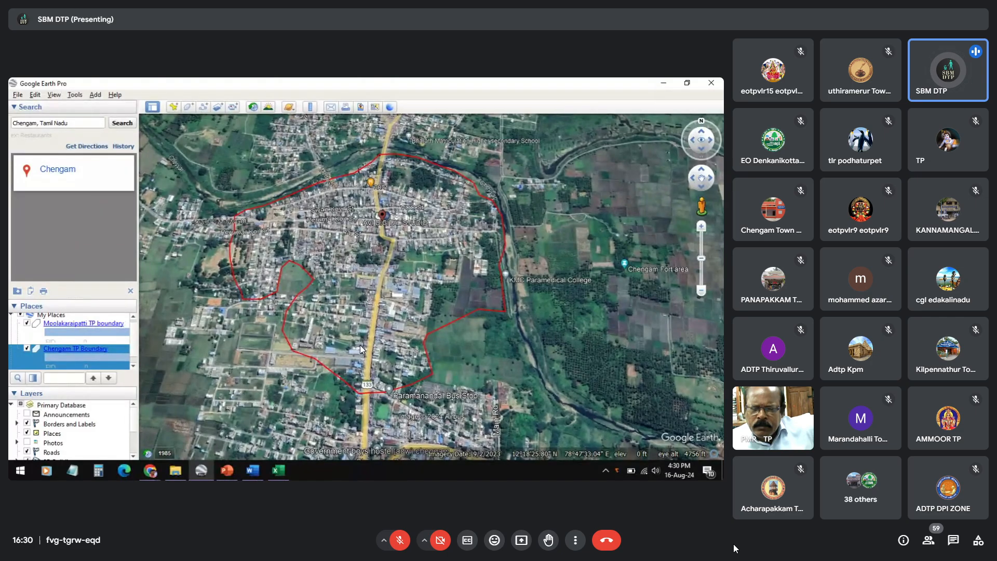
{"action": "right_click", "coordinate": [346, 364]}
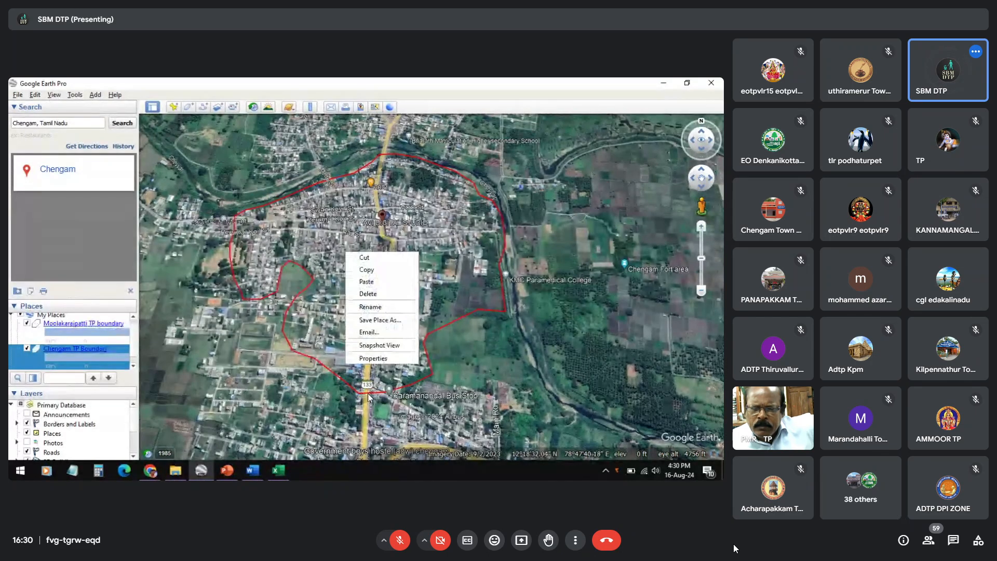
{"action": "left_click", "coordinate": [378, 358]}
{"action": "left_click", "coordinate": [413, 223]}
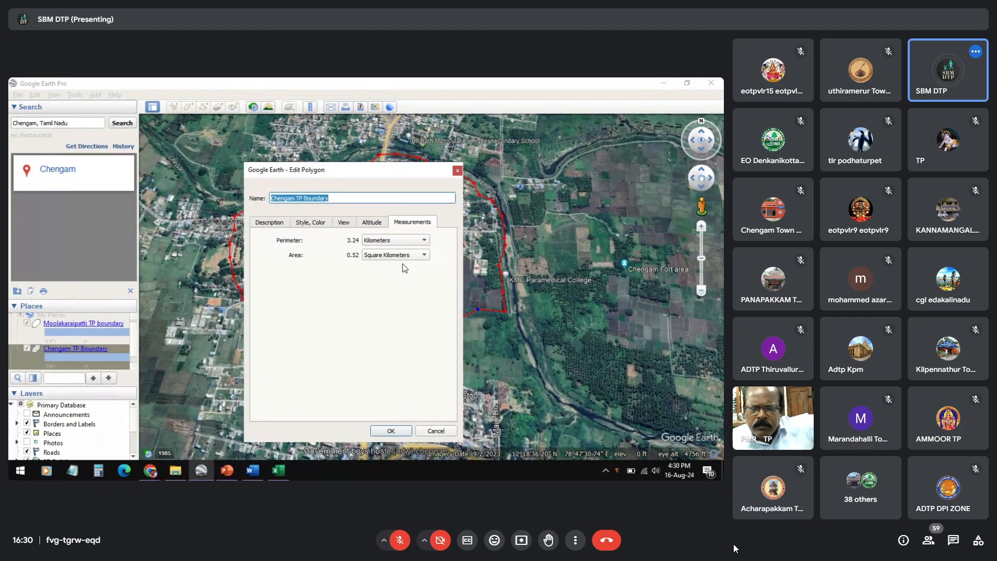
{"action": "left_click", "coordinate": [387, 431]}
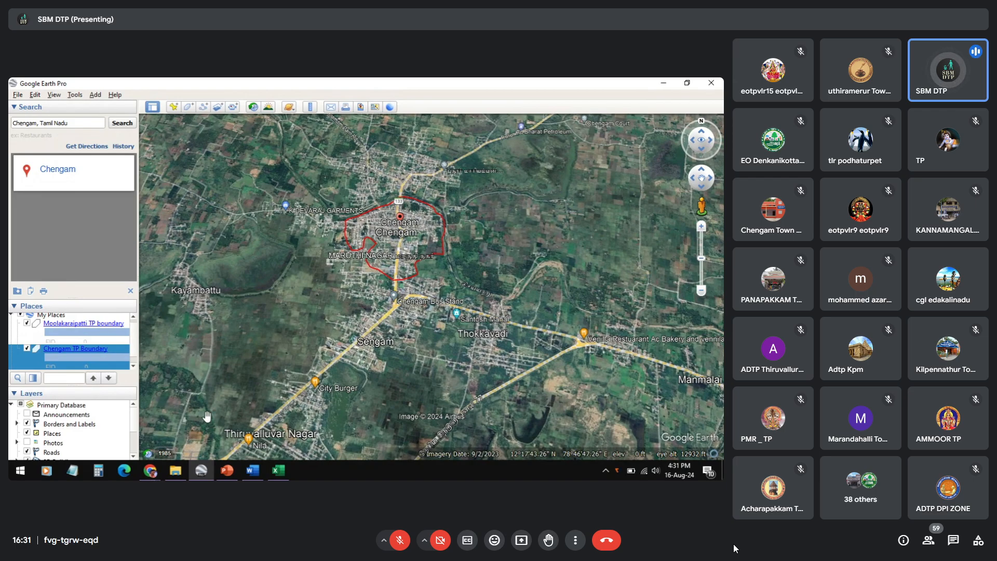
Step: Switch to the General Instructions presentation in PowerPoint and start its slide show from the first slide
{"action": "scroll", "coordinate": [402, 235], "scroll_direction": "up", "scroll_amount": 5}
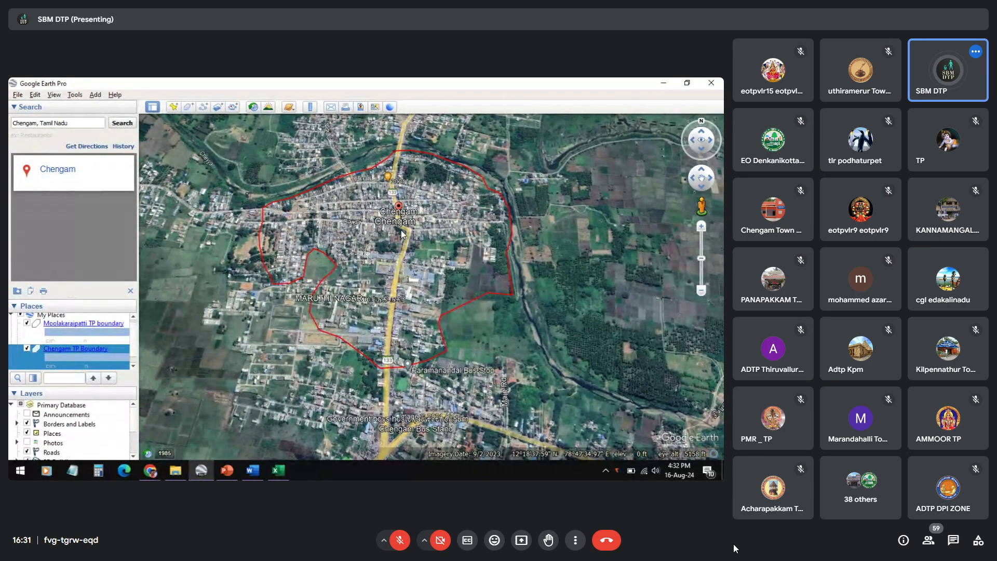
{"action": "mouse_move", "coordinate": [209, 475]}
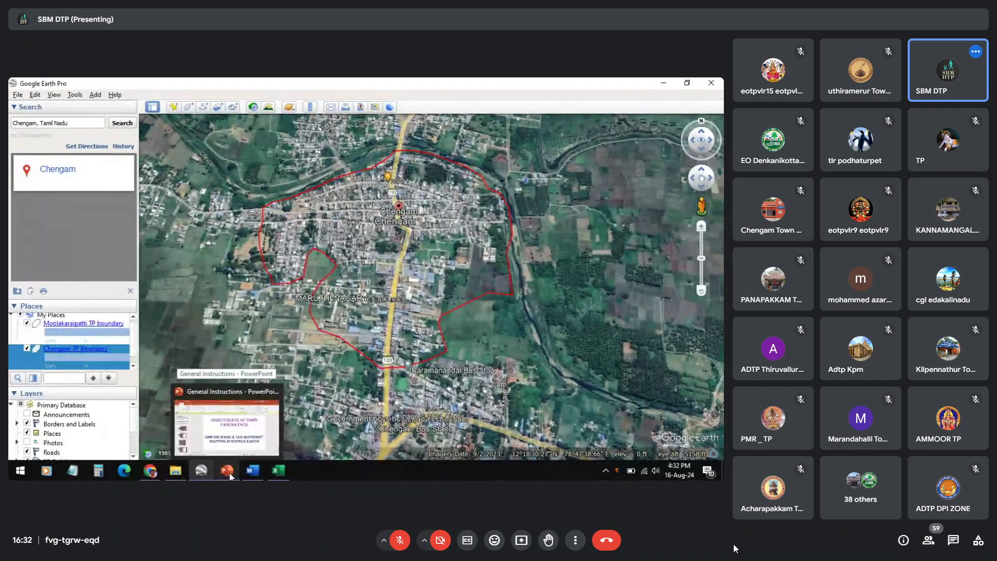
{"action": "left_click", "coordinate": [253, 470]}
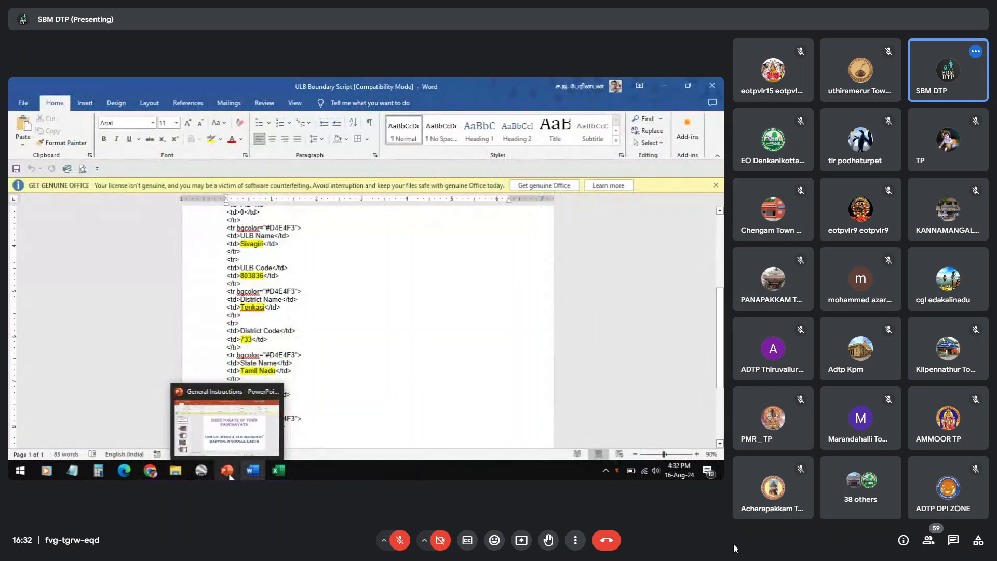
{"action": "left_click", "coordinate": [253, 471]}
{"action": "mouse_move", "coordinate": [231, 476]}
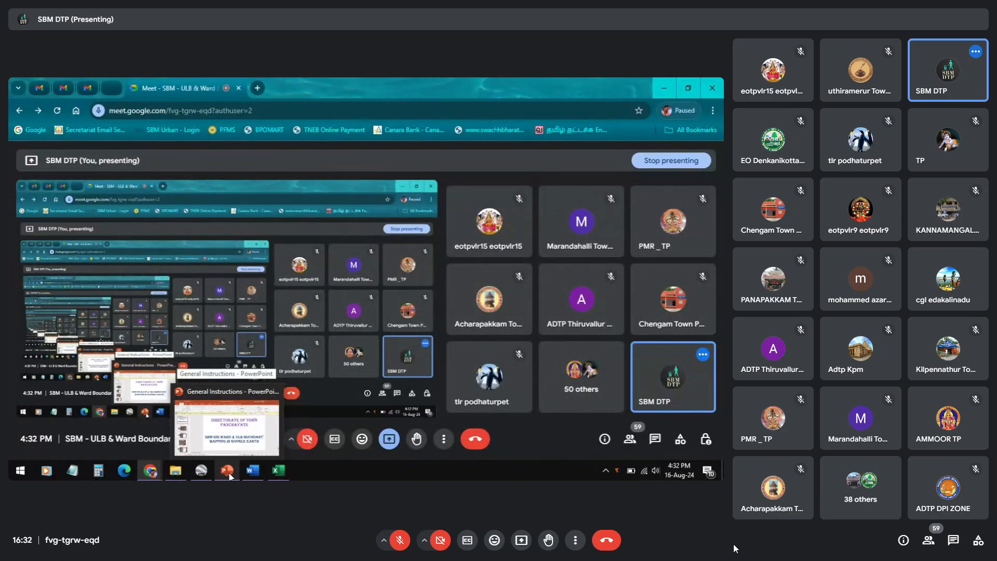
{"action": "left_click", "coordinate": [230, 475]}
{"action": "key", "text": "F5"}
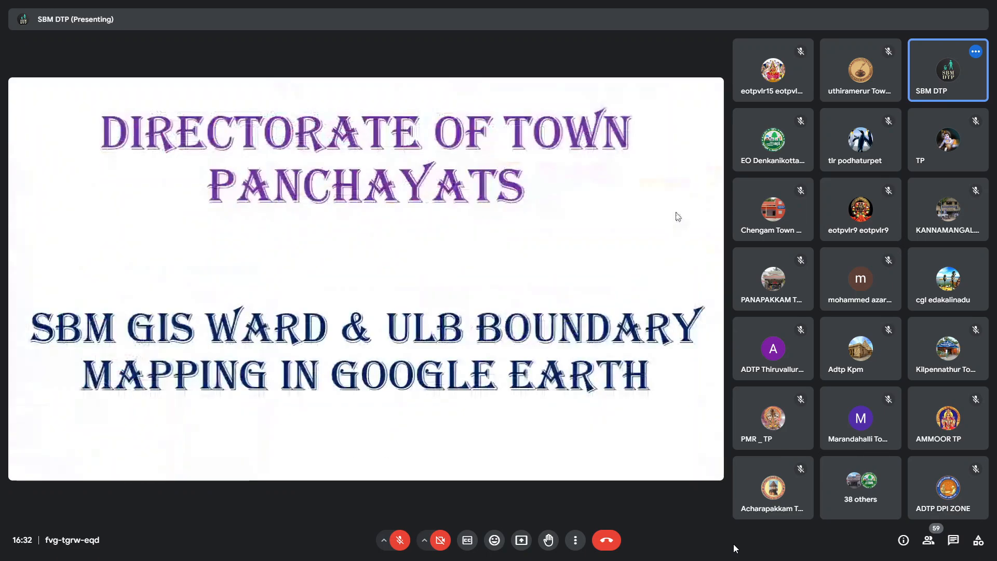
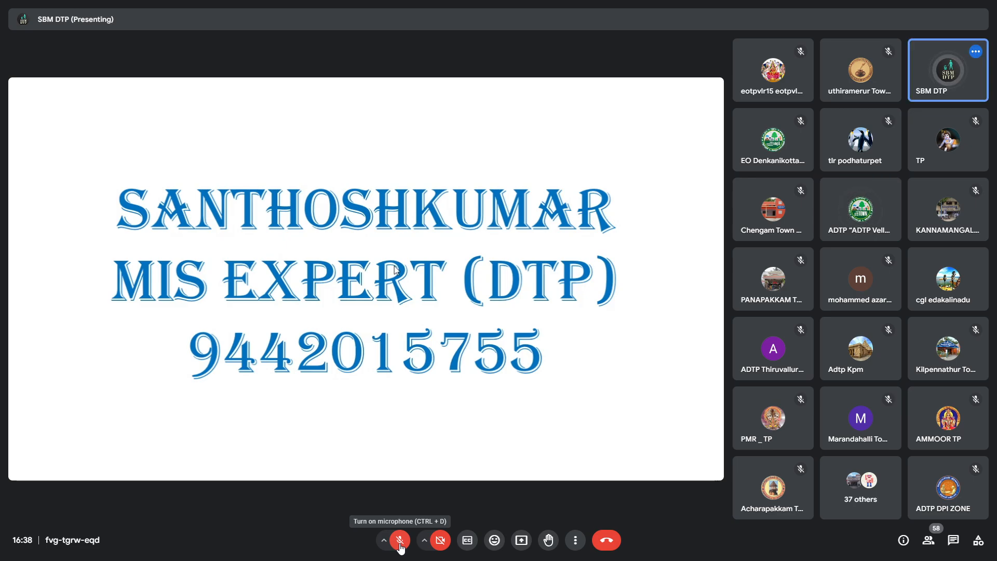
Step: Unmute and mute the microphone again in the Google Meet call, and leave the meeting
{"action": "left_click", "coordinate": [400, 543]}
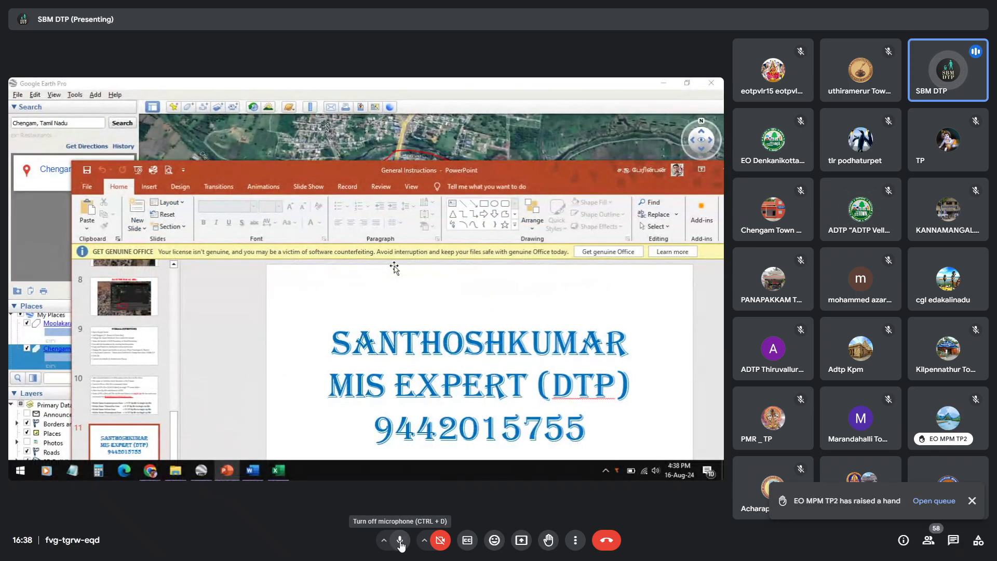
{"action": "left_click", "coordinate": [399, 542]}
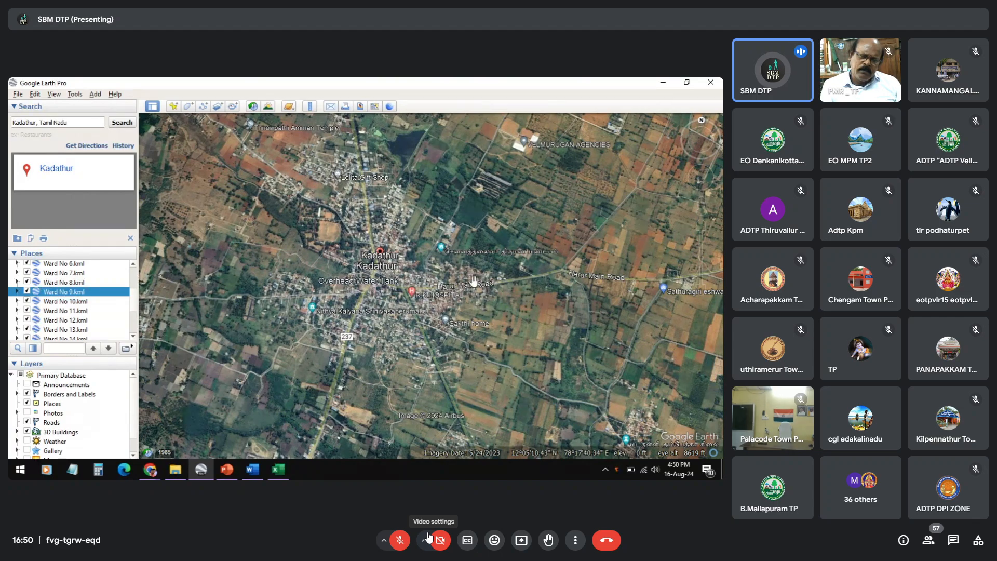
{"action": "scroll", "coordinate": [483, 265], "scroll_direction": "down", "scroll_amount": 2}
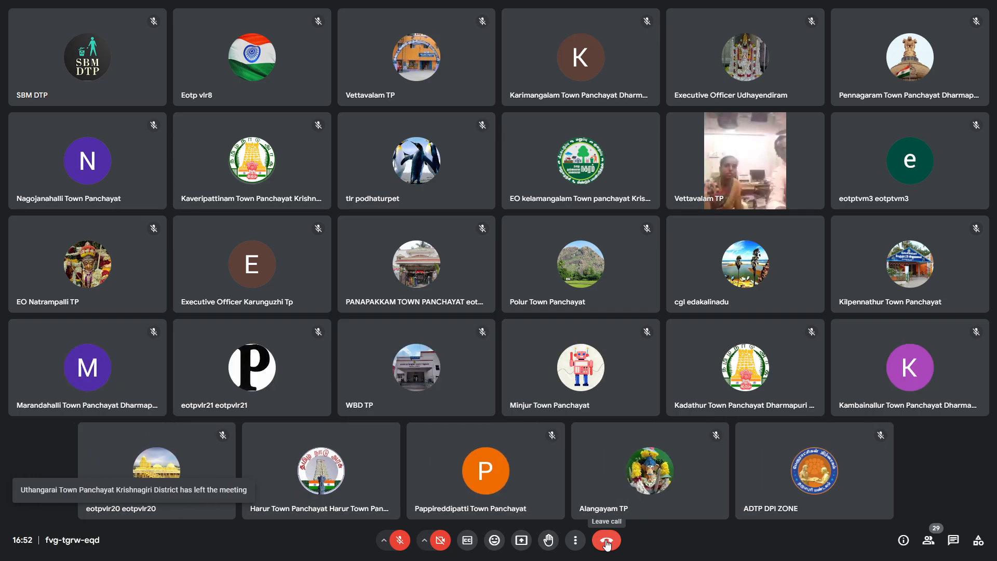
{"action": "left_click", "coordinate": [606, 541]}
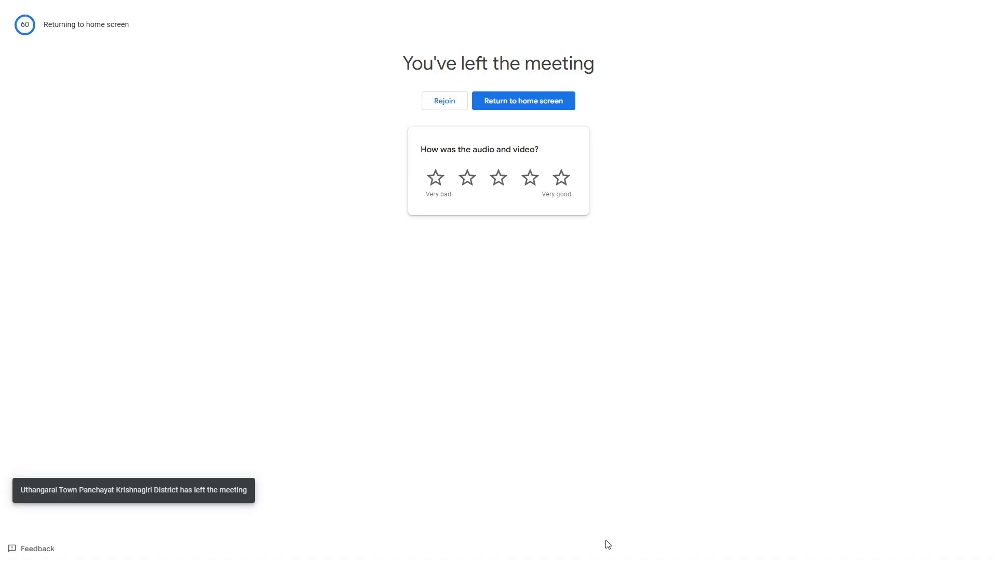
{"action": "mouse_move", "coordinate": [994, 2]}
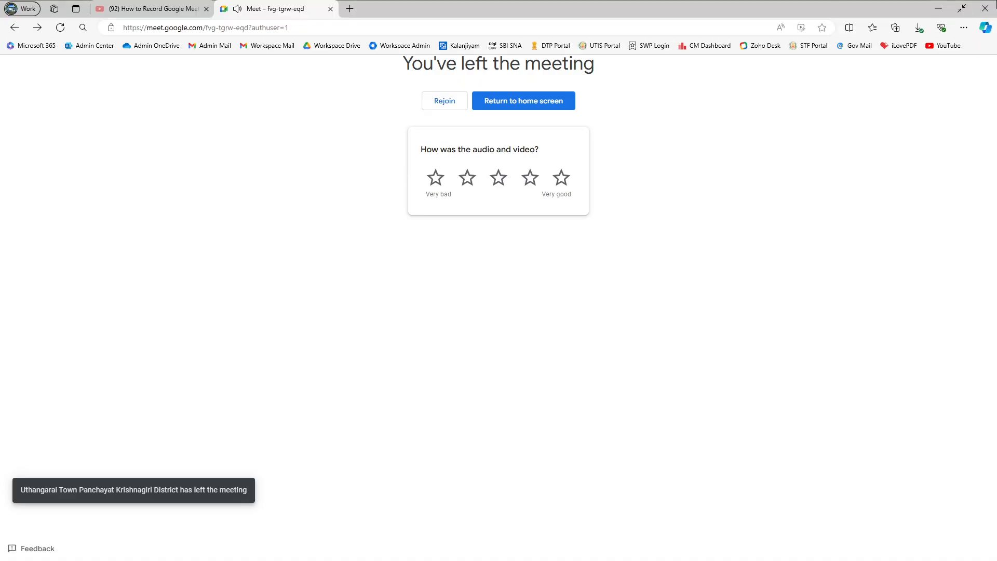